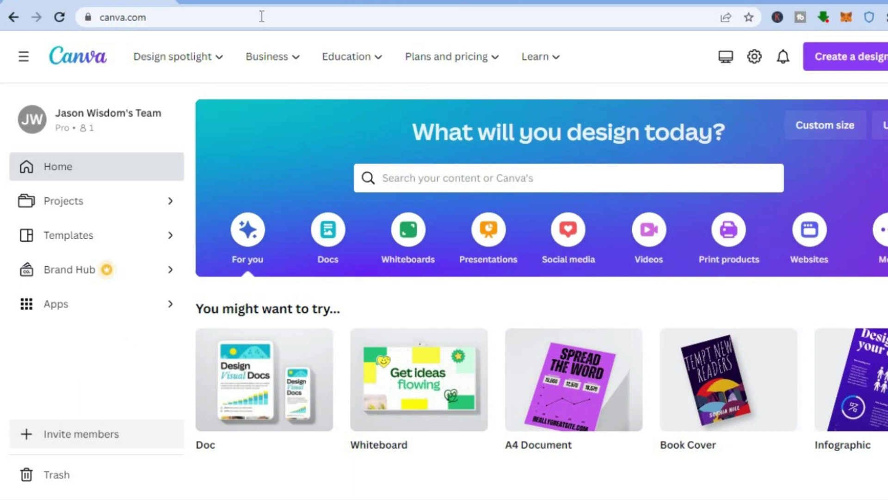
- Switch from the Canva home page to the bookow.com browser tab
click(252, 3)
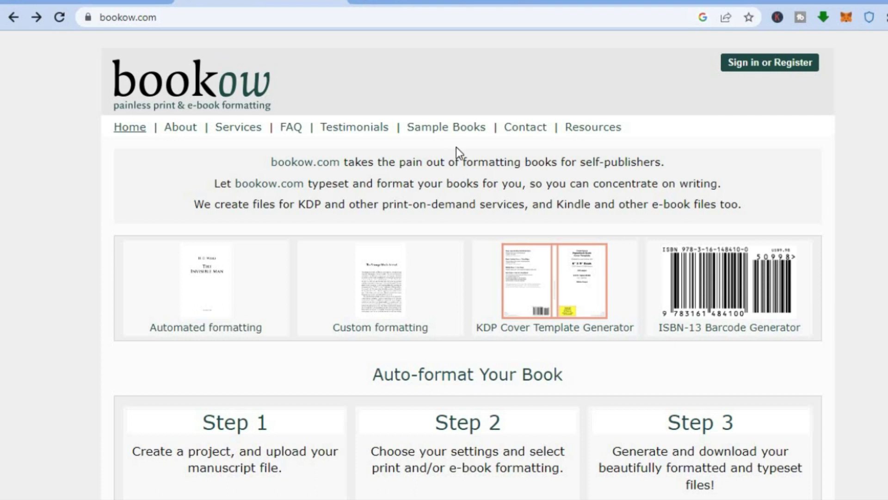
- Open bookow's KDP Cover Template Generator, then switch to the Google card-size results
click(538, 278)
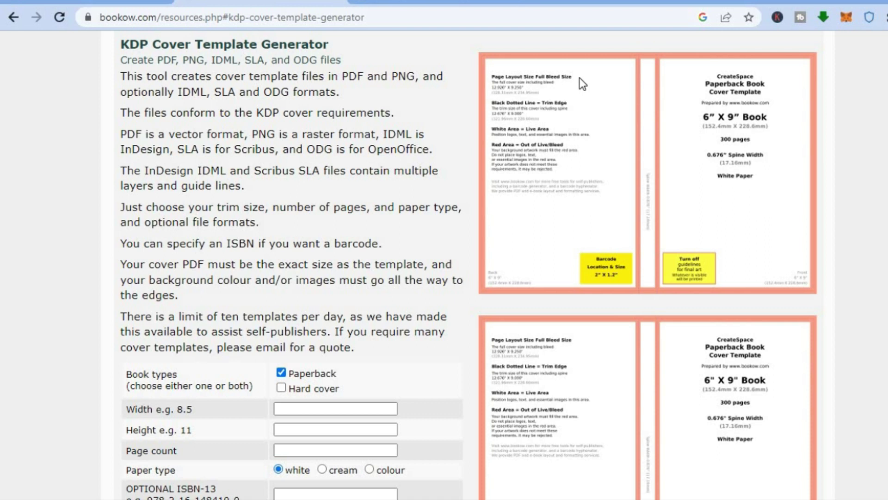
click(435, 2)
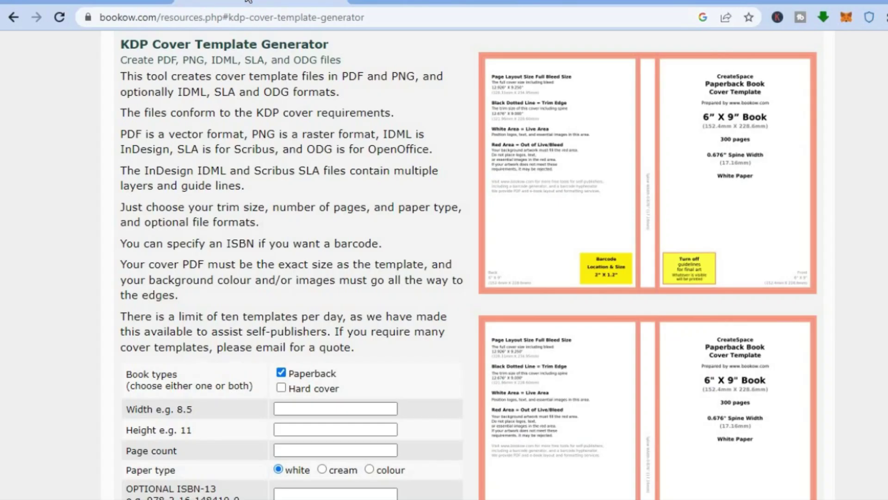
- After confirming the 5 x 7 inch card size, go back to the KDP Cover Template Generator
click(248, 2)
- Set the paperback cover template to width 5, height 7 and 30 pages
scroll(468, 265, down, 1)
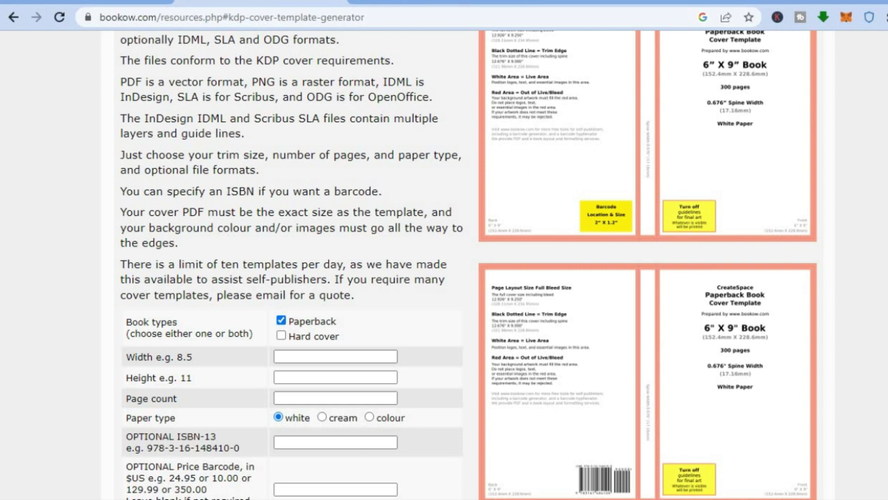
scroll(406, 180, down, 3)
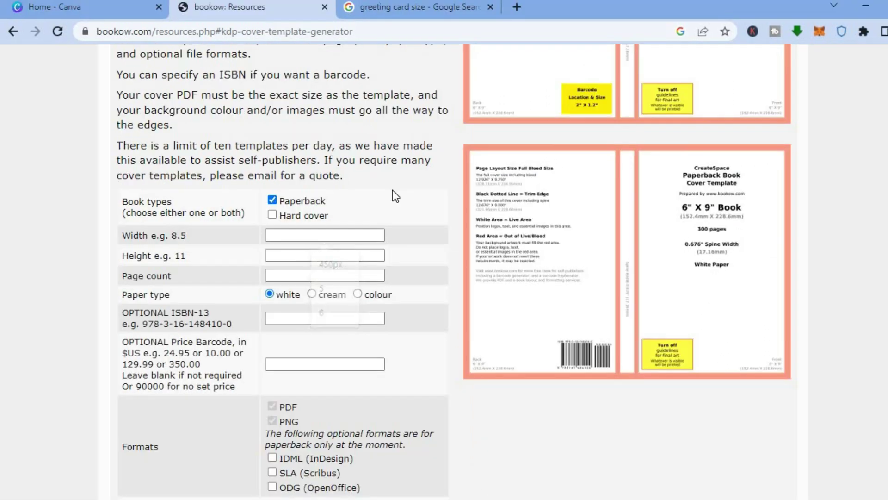
click(323, 235)
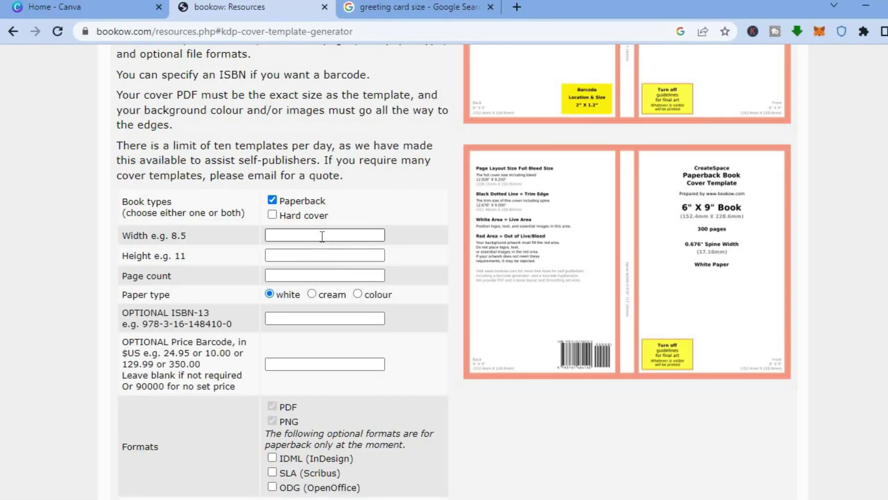
click(322, 235)
click(327, 284)
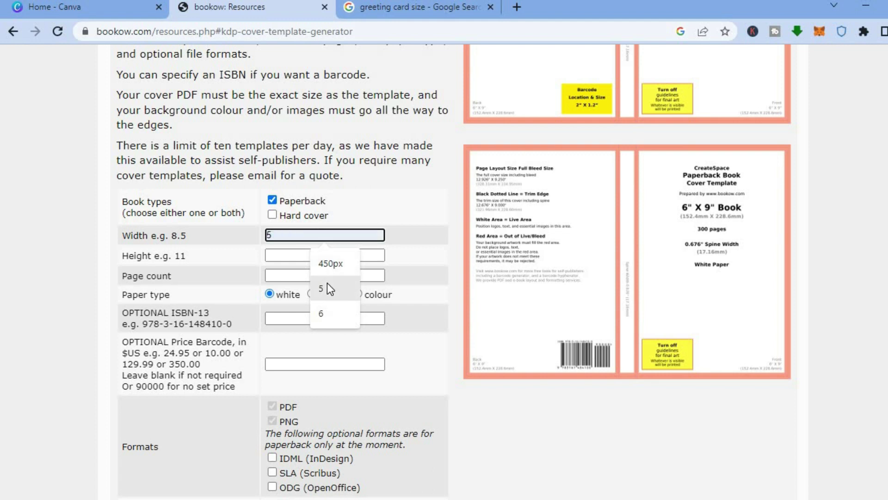
click(294, 256)
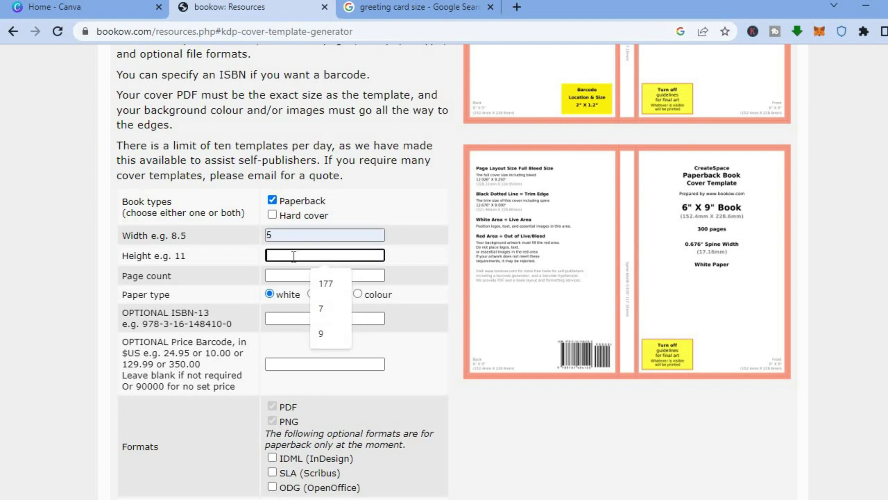
click(324, 306)
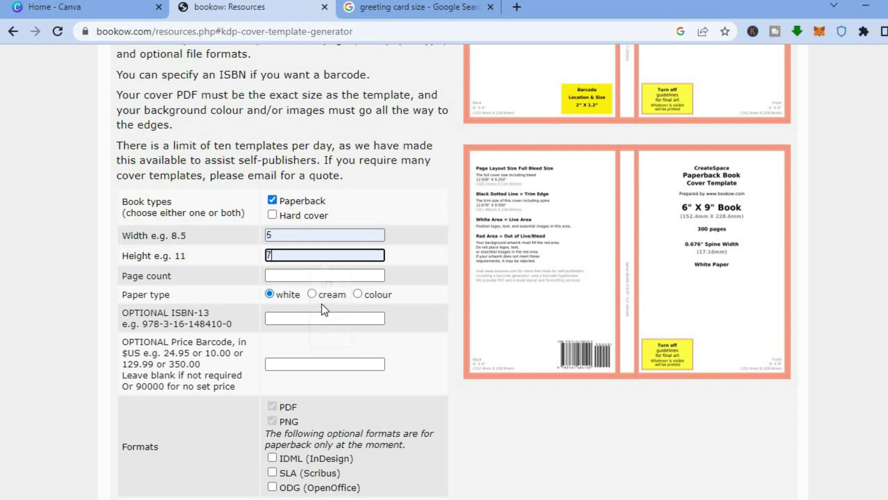
click(278, 274)
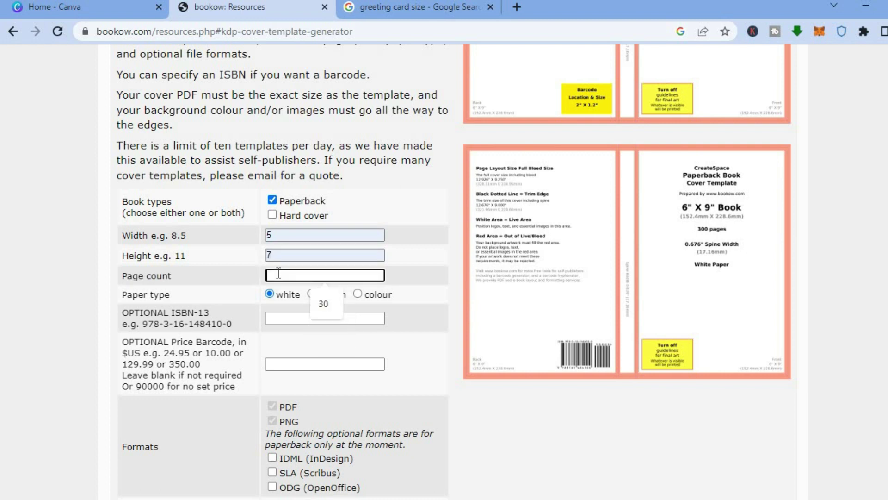
click(325, 302)
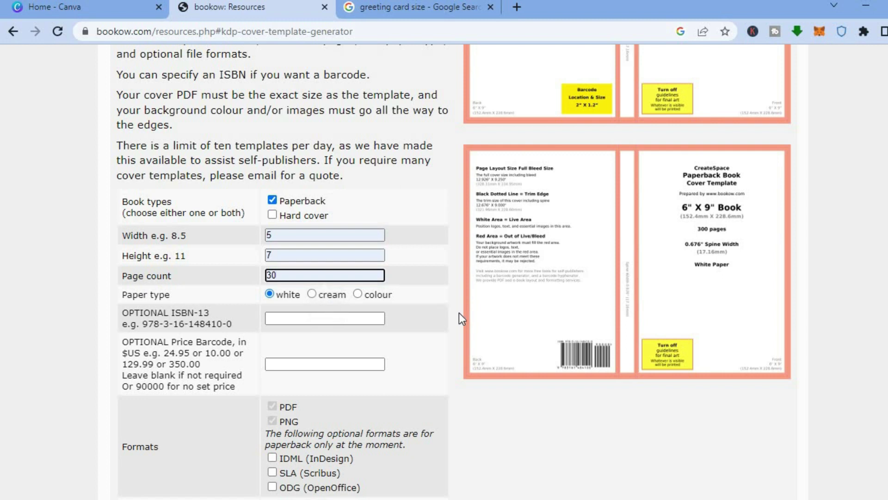
- Enter the email address in both email fields for delivery
scroll(459, 313, down, 3)
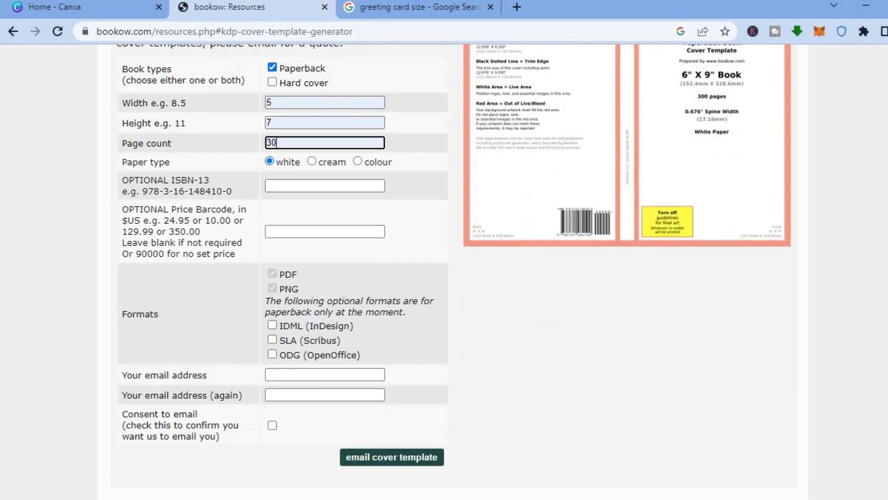
scroll(452, 272, down, 3)
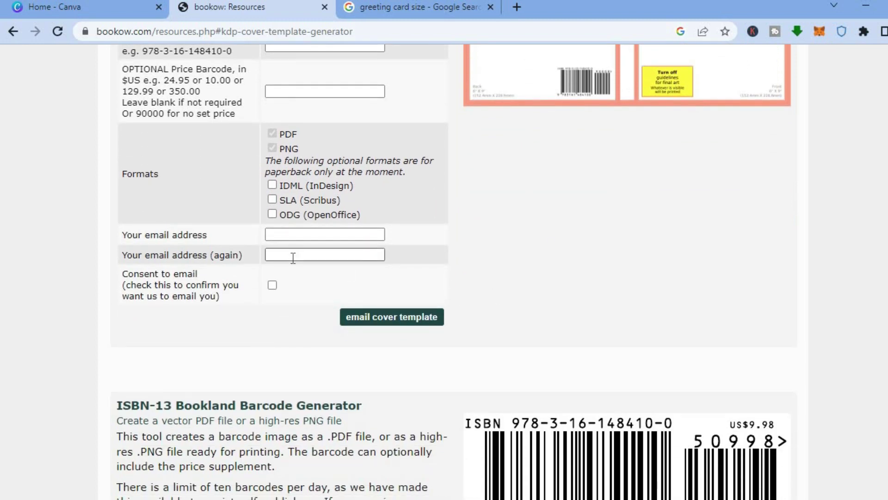
click(285, 234)
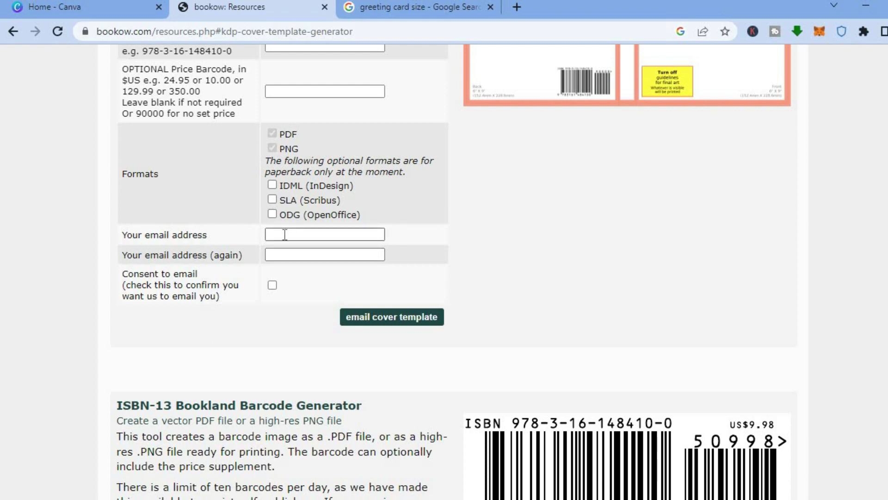
click(296, 256)
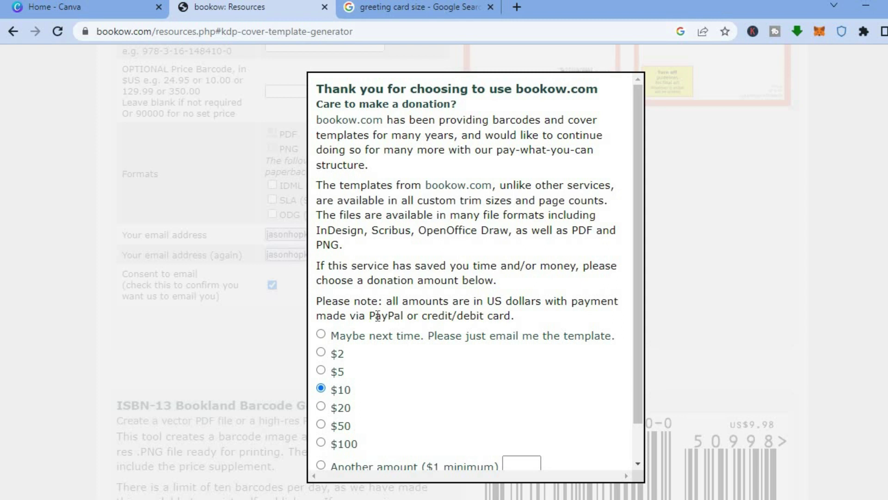
- Choose 'Maybe next time' on the donation prompt and continue to get the free template
click(321, 334)
drag(637, 320, 631, 425)
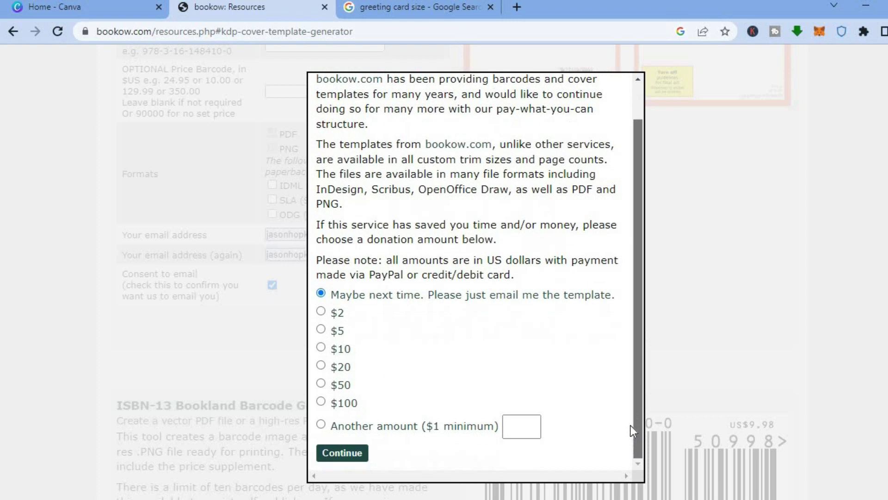
click(351, 453)
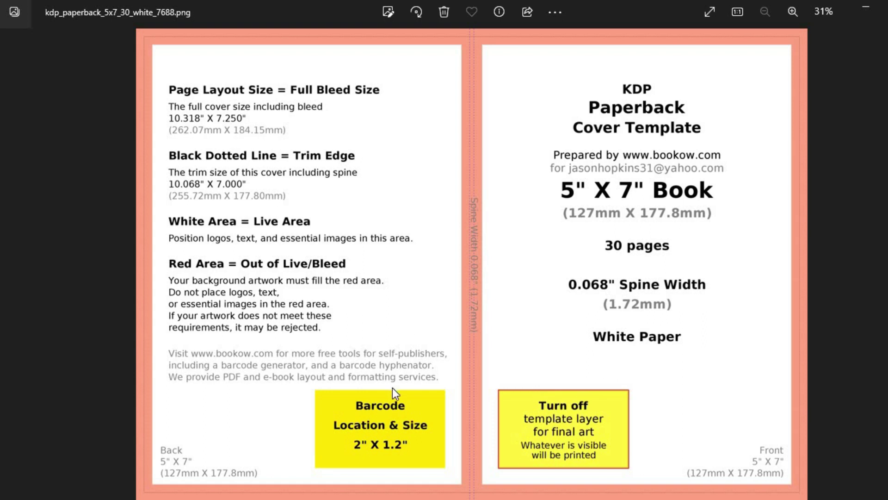
- Minimize Windows Photos after viewing the 5x7 template to return to Canva
click(865, 7)
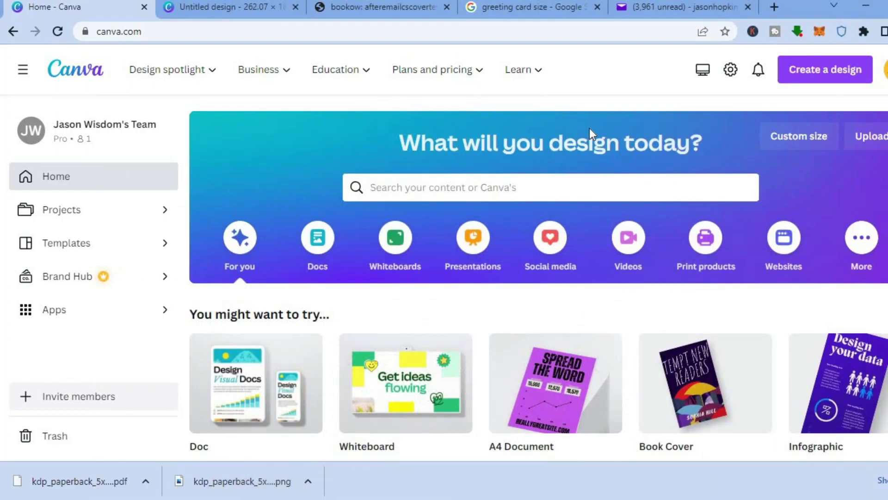
- Create a custom-size design in millimetres using the recent 262.07 × 184.15 mm size
click(781, 142)
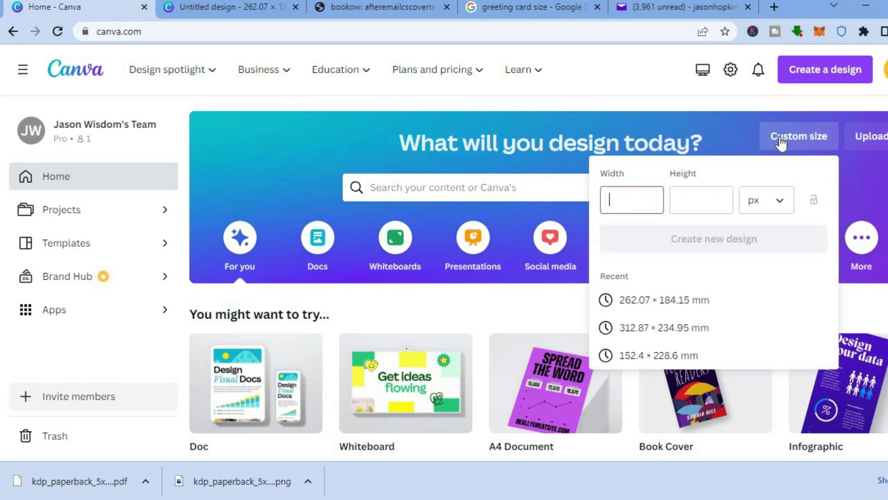
click(772, 202)
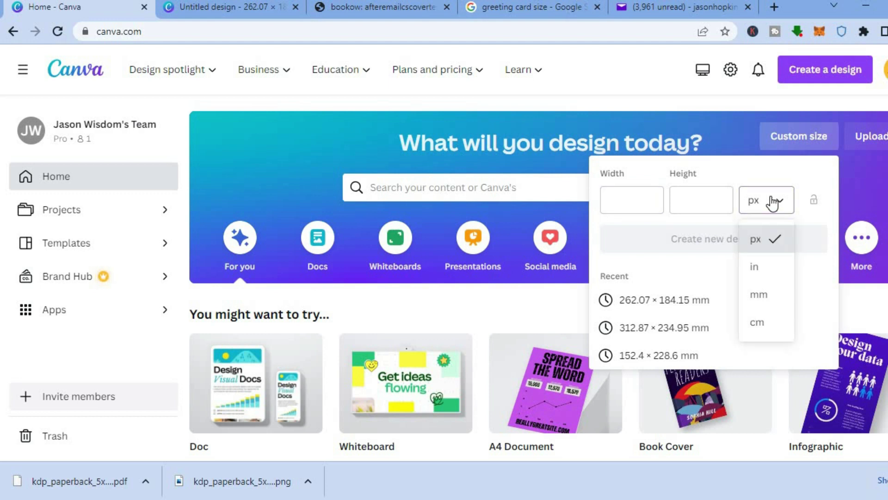
click(764, 304)
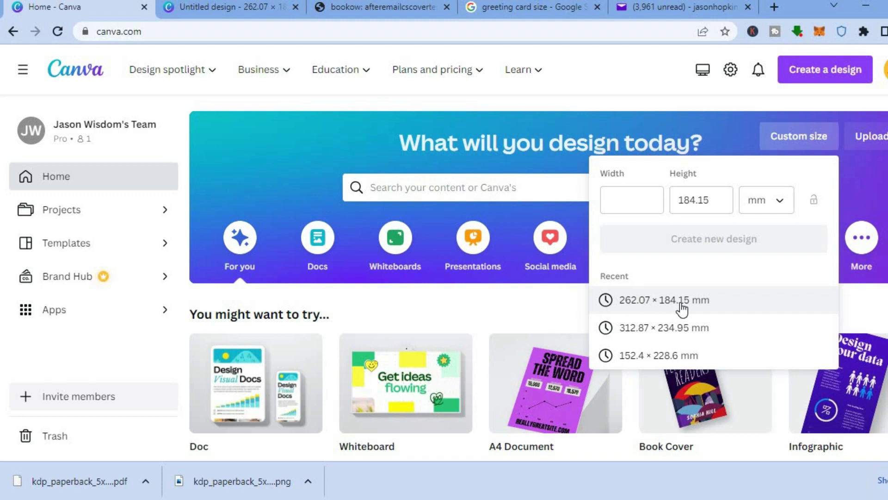
click(275, 151)
click(221, 12)
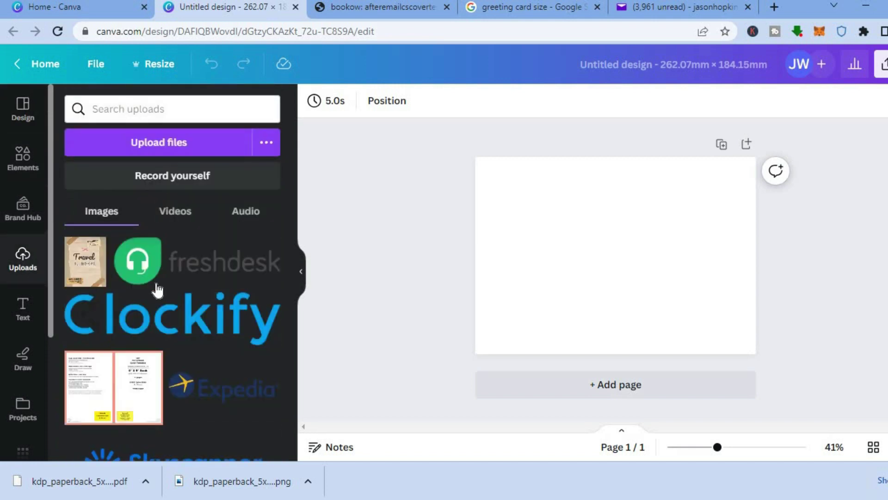
- Upload the template PNG to Canva, place it across the page and select it
drag(249, 480, 173, 266)
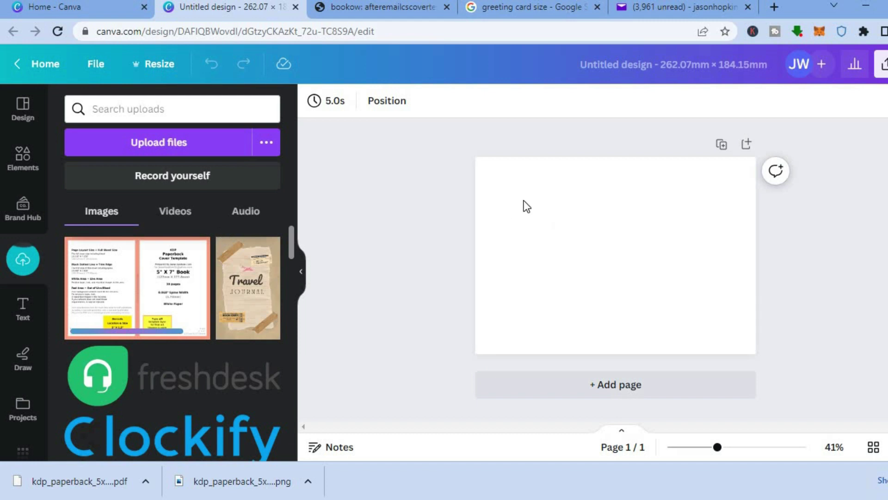
drag(168, 300, 498, 166)
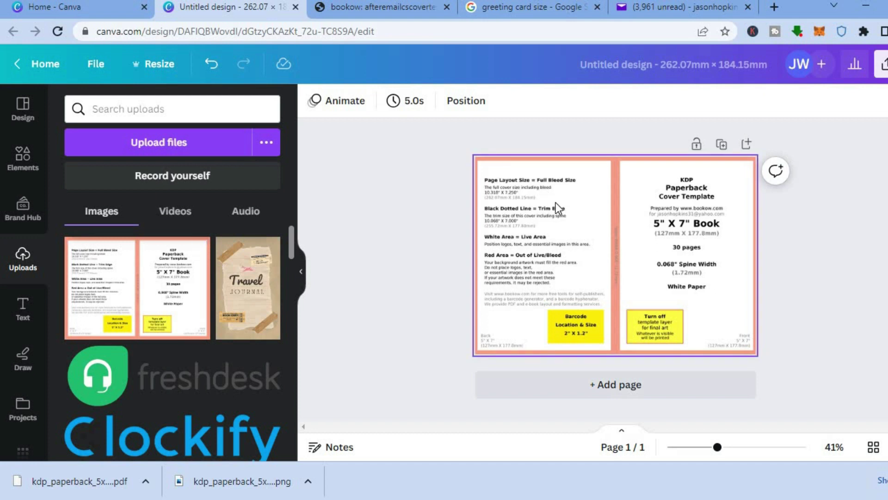
click(575, 229)
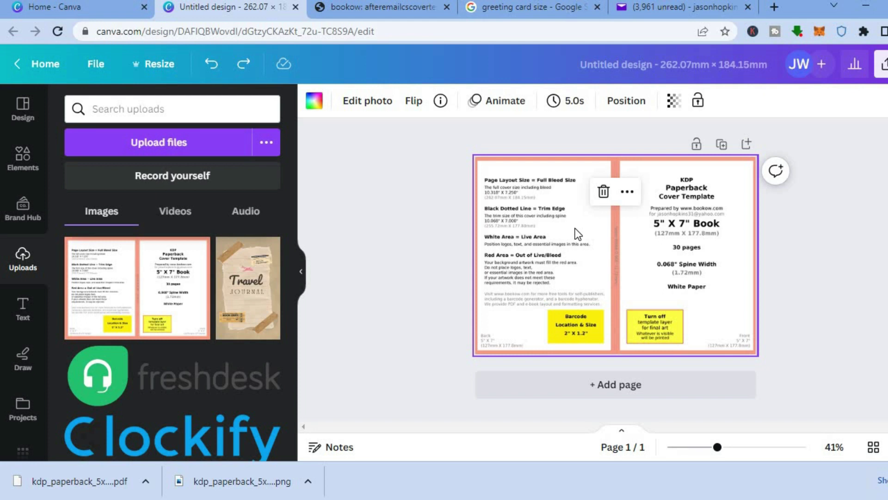
- Fade the template image to roughly half transparency
click(673, 102)
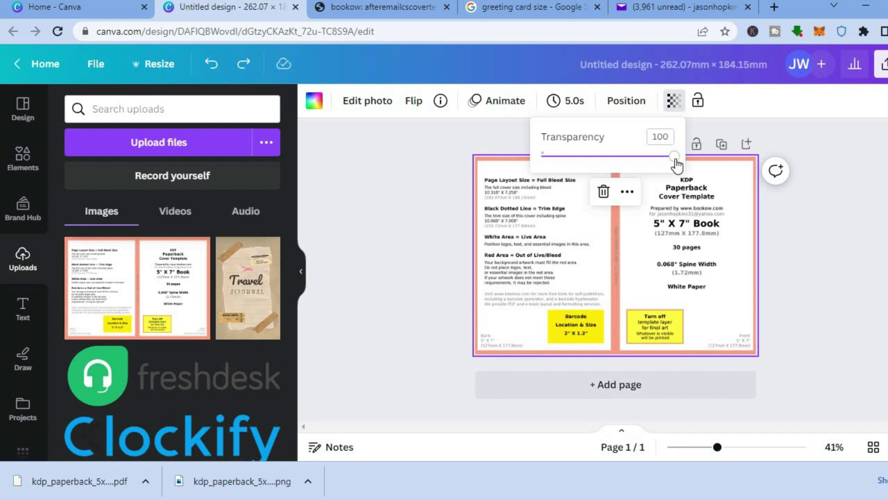
drag(675, 161, 605, 161)
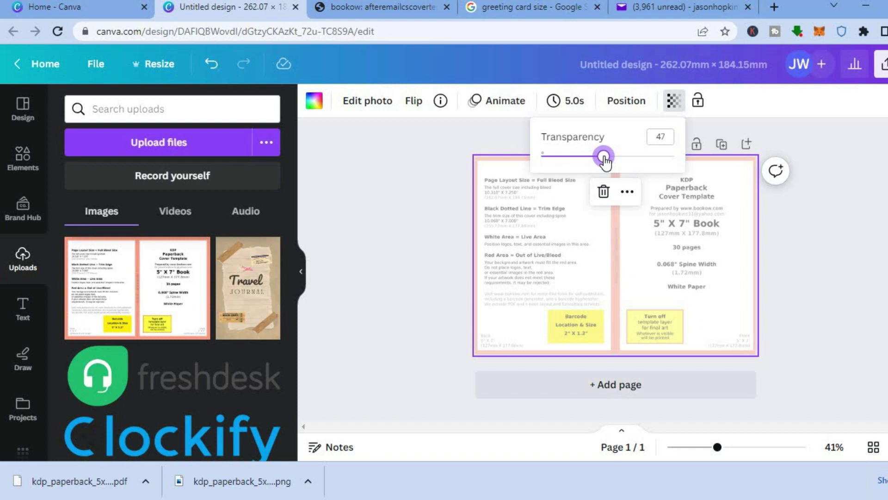
click(384, 230)
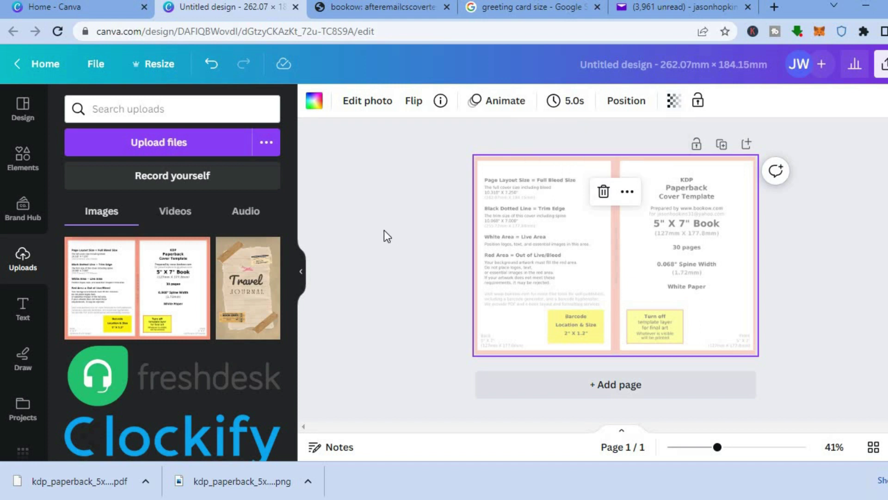
- Make the page background white and fine-tune the template transparency to 52
click(315, 101)
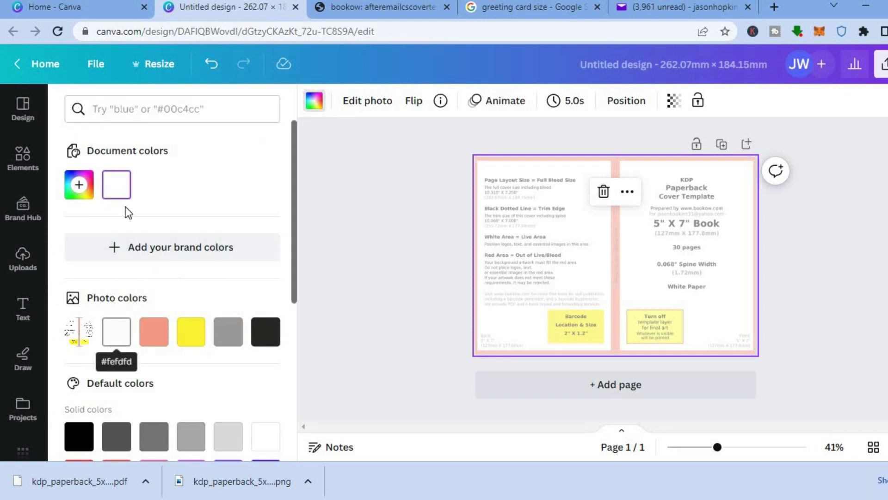
click(116, 332)
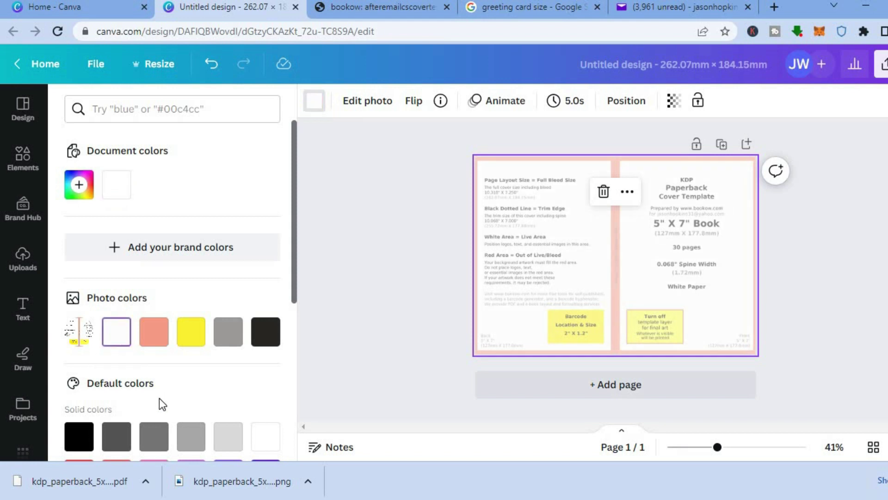
click(668, 105)
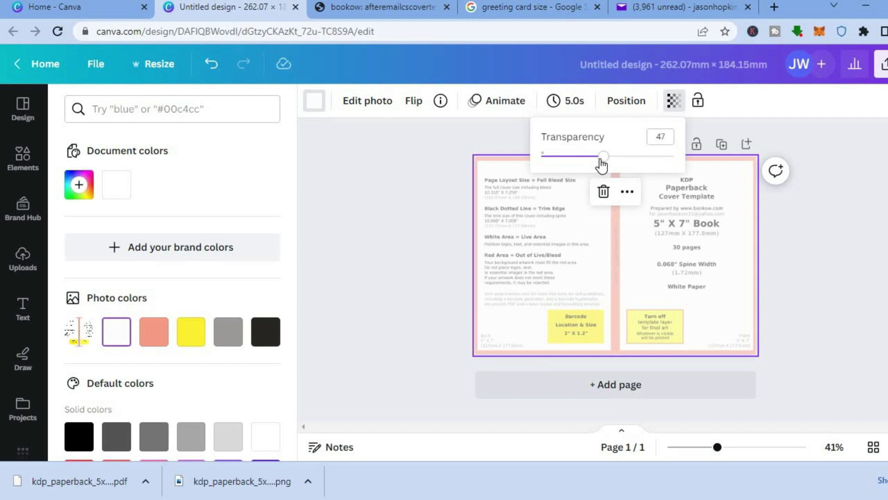
mouse_move(603, 158)
mouse_down()
mouse_move(540, 157)
mouse_move(611, 157)
mouse_up()
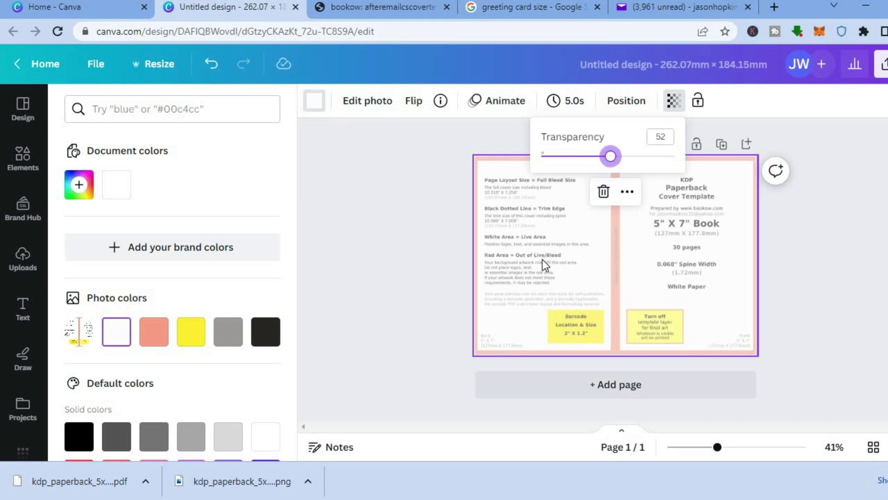
click(323, 298)
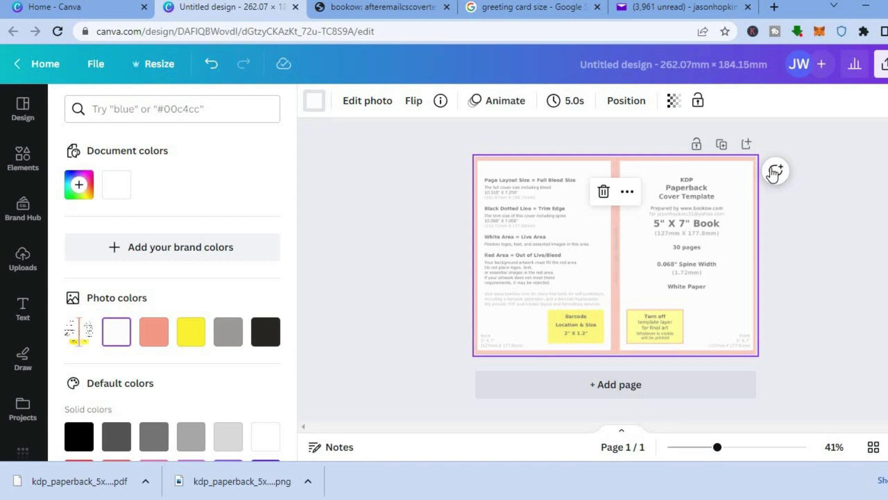
- Duplicate page 1 and scroll between Page 1 and Page 2 to compare them
click(722, 146)
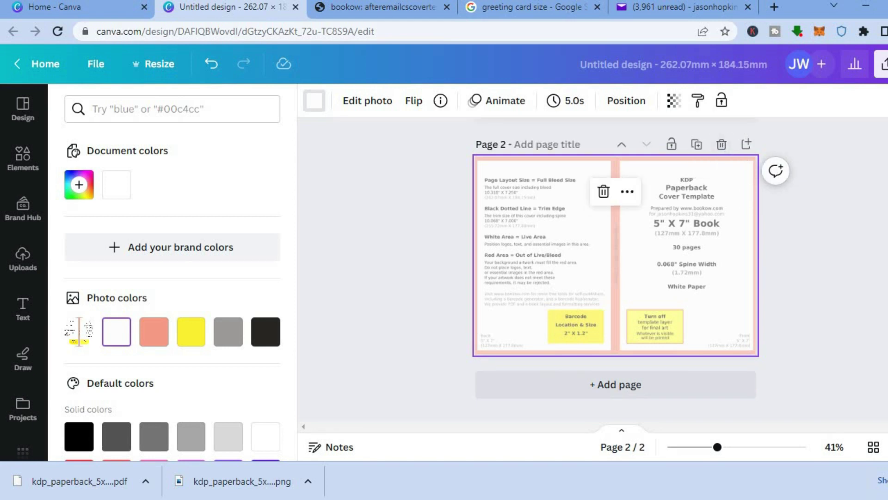
scroll(616, 268, up, 4)
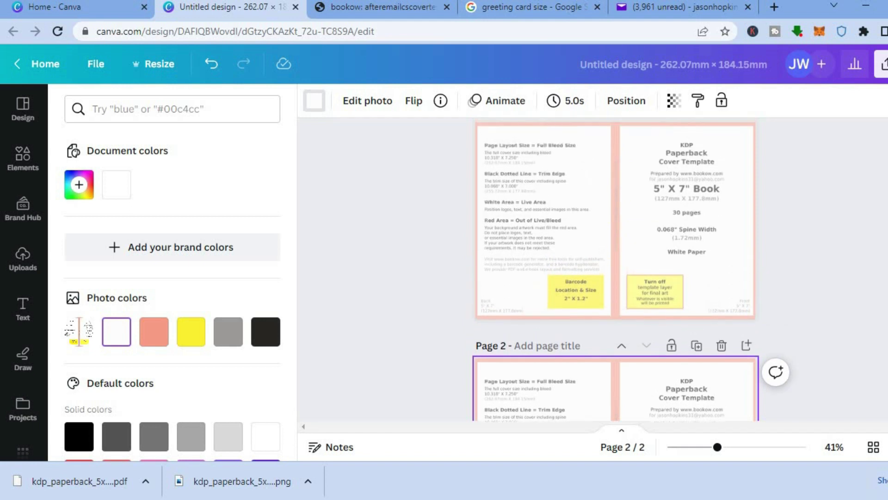
scroll(616, 269, up, 1)
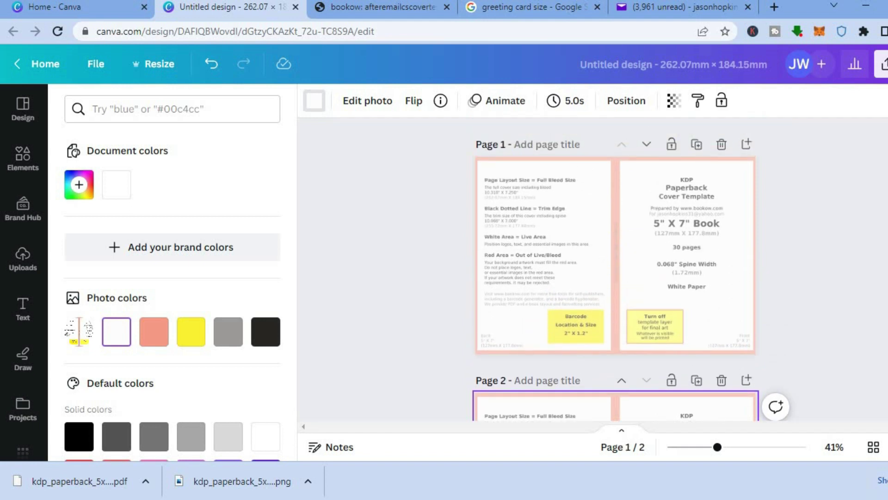
scroll(716, 204, down, 1)
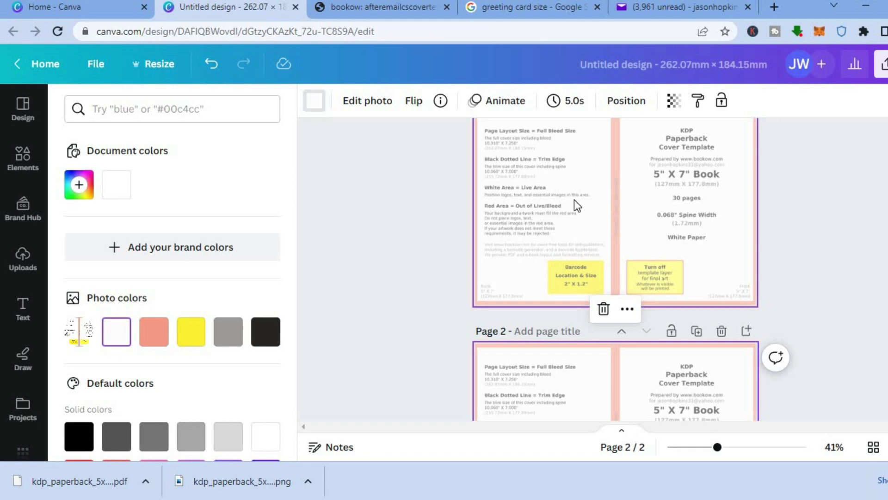
scroll(837, 321, down, 2)
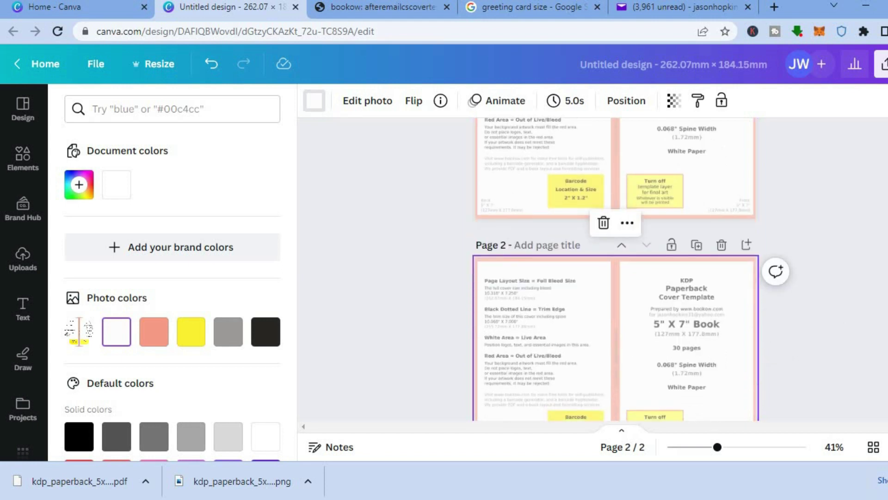
scroll(589, 225, up, 3)
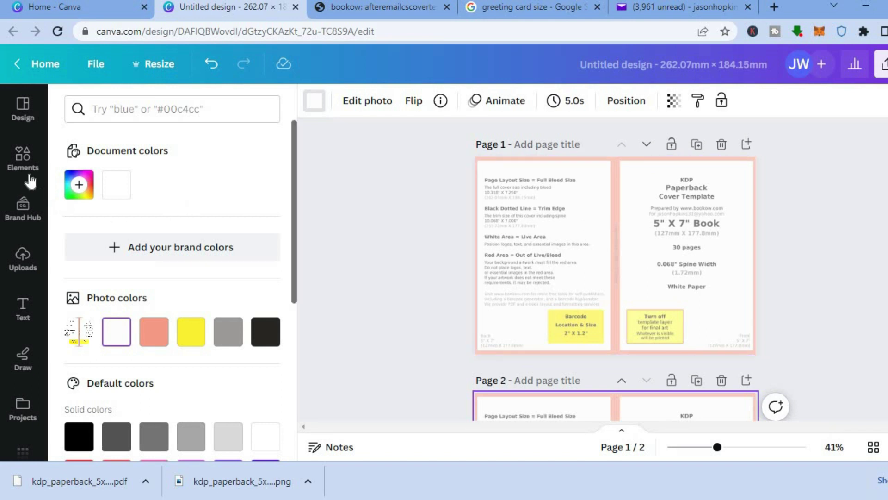
- Add a heading at the top of page 1's right half reading 'GREETING CARD'
click(23, 258)
click(27, 307)
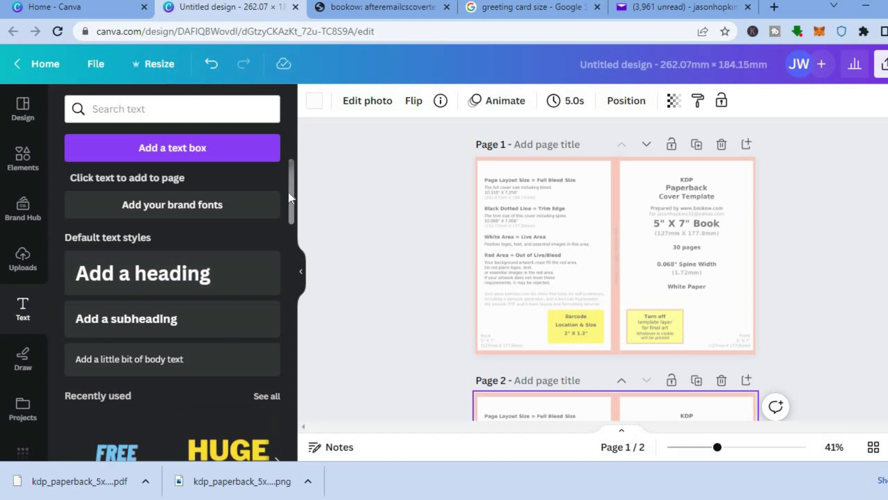
mouse_move(290, 192)
mouse_down()
mouse_move(287, 262)
mouse_move(279, 201)
mouse_up()
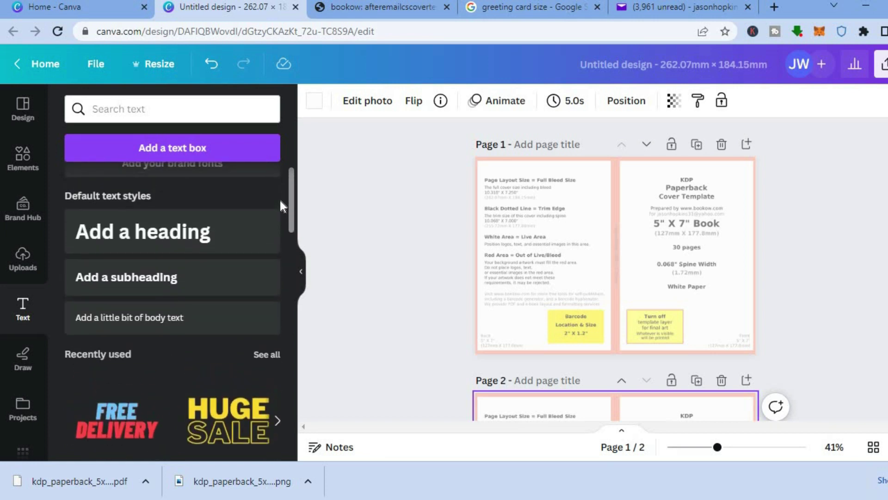
click(193, 239)
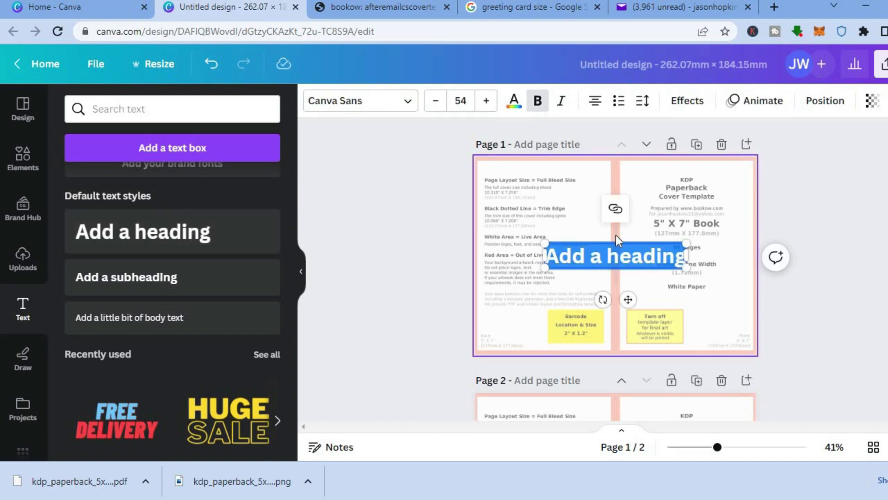
drag(611, 239, 684, 176)
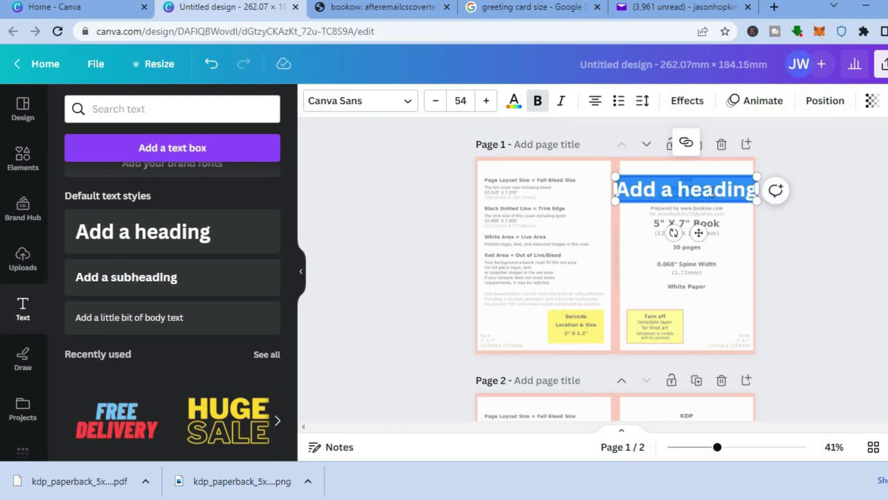
text(GR)
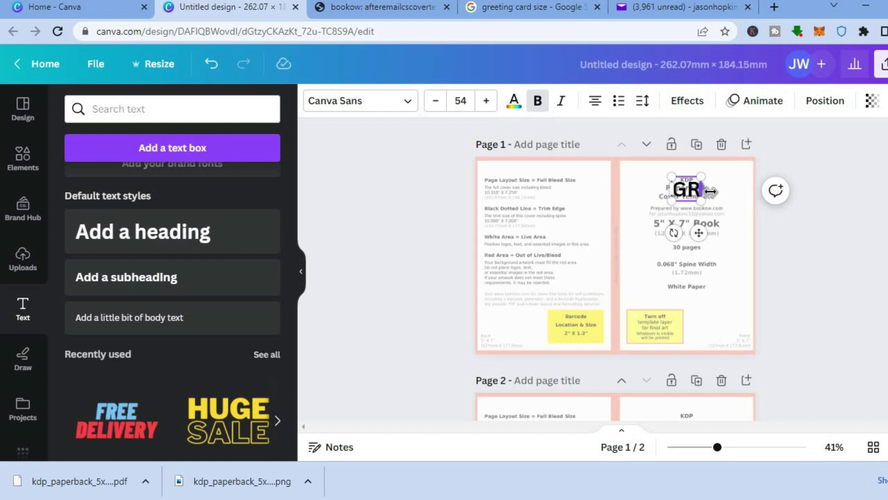
text(EETI)
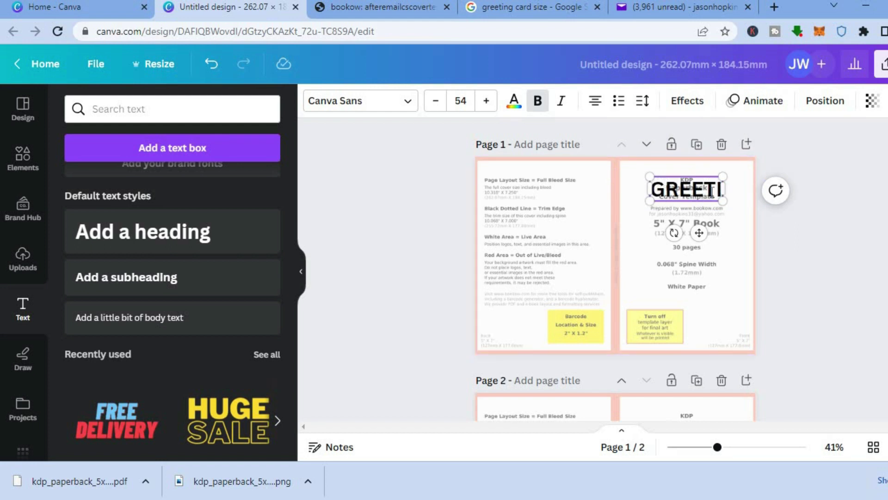
text(NG CARD)
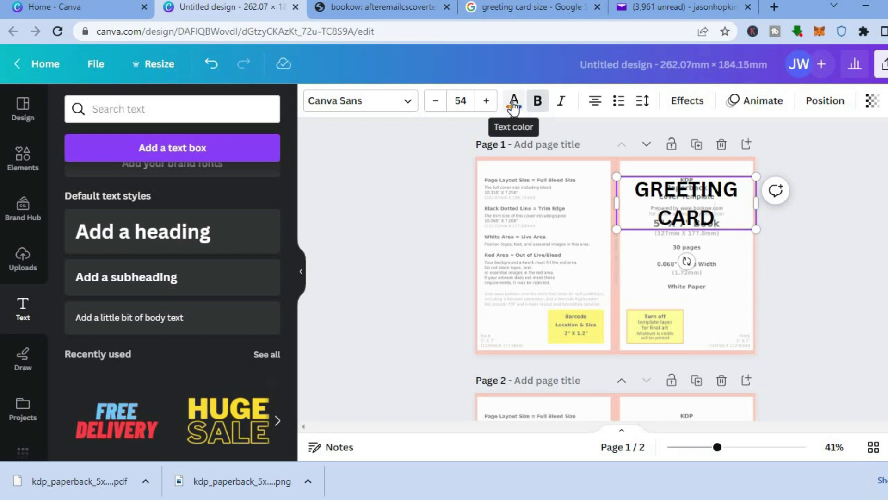
click(670, 279)
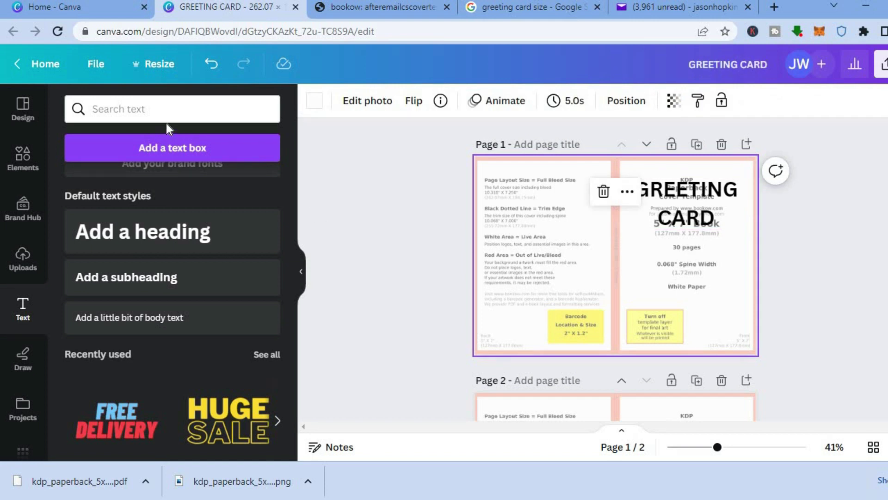
click(21, 158)
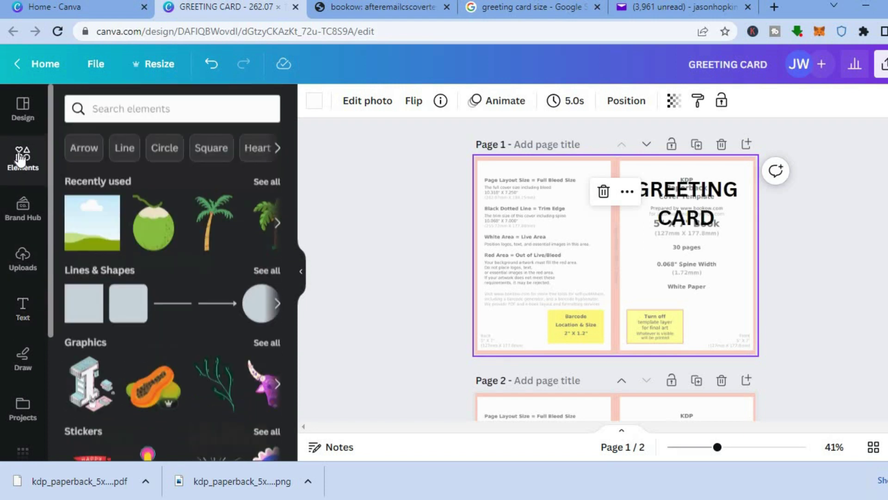
- Search Elements for 'smiley face' and drag the orange smiley below the heading
click(113, 108)
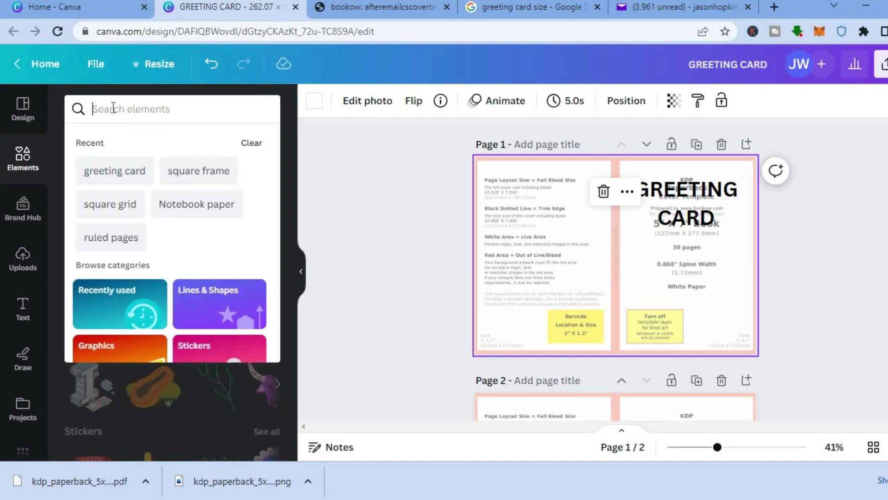
text(SMIL)
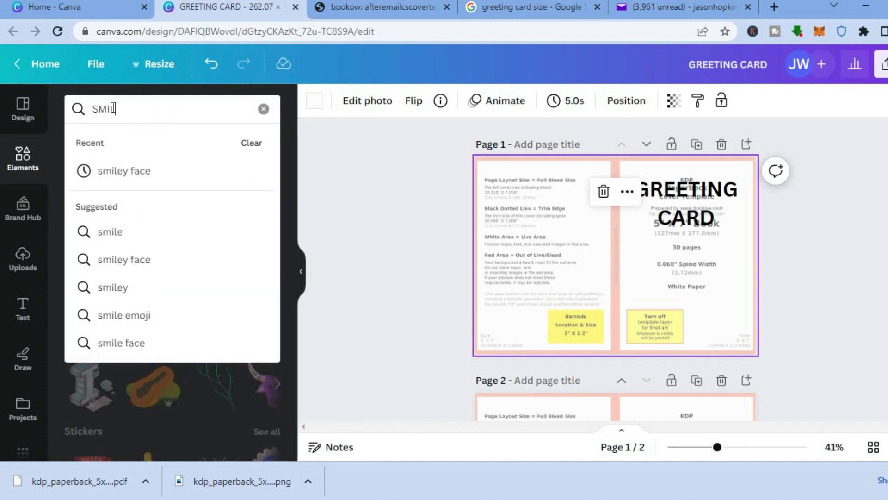
click(124, 173)
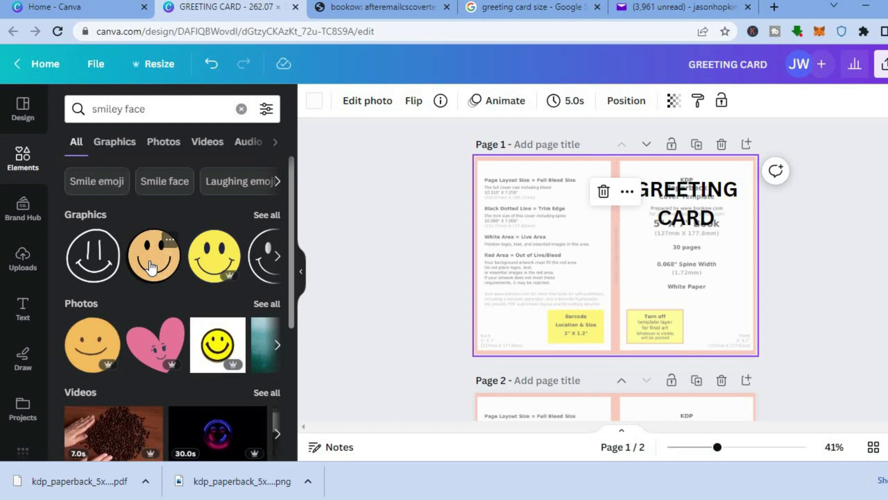
drag(152, 267, 703, 279)
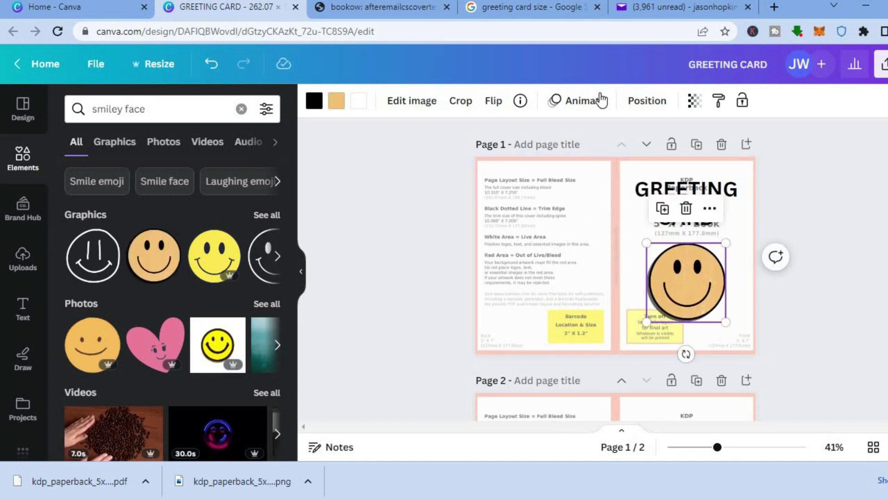
- Adjust the orange smiley's transparency slightly
click(694, 102)
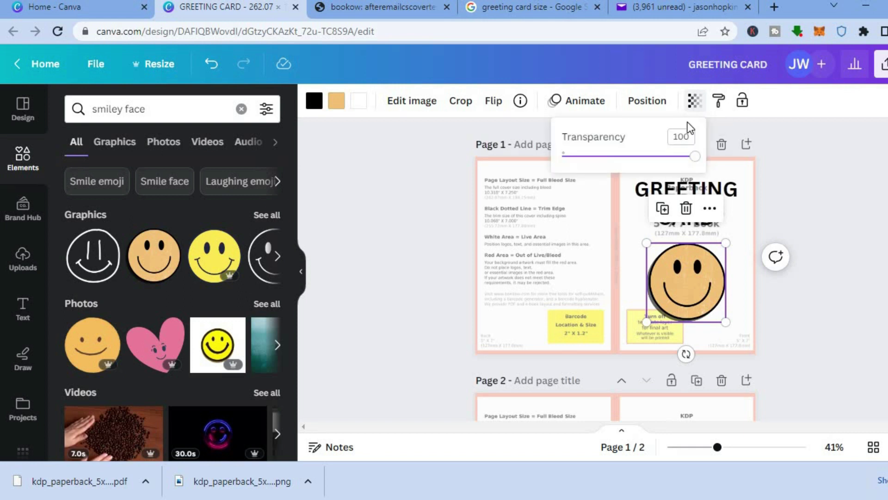
mouse_move(698, 162)
mouse_down()
mouse_move(641, 168)
mouse_move(573, 157)
mouse_move(555, 165)
mouse_move(698, 157)
mouse_up()
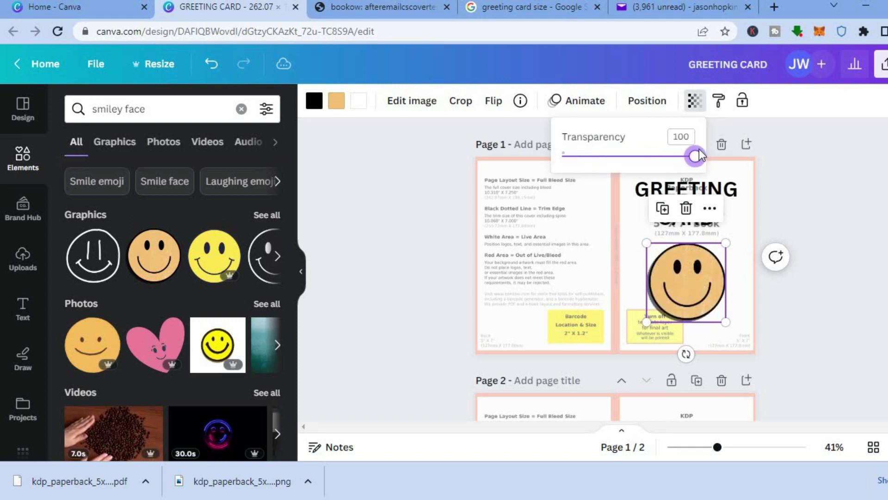
click(796, 167)
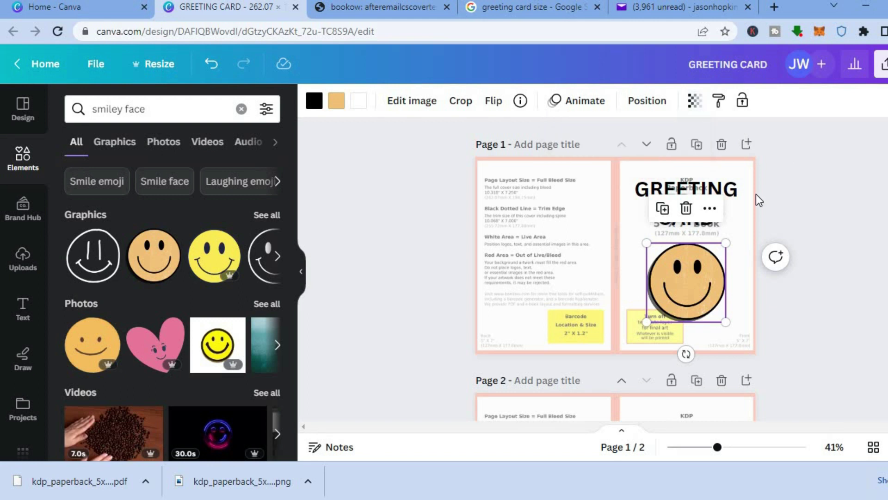
- Set page 1's template image transparency to 0, redoing it after an undo
click(558, 209)
click(674, 101)
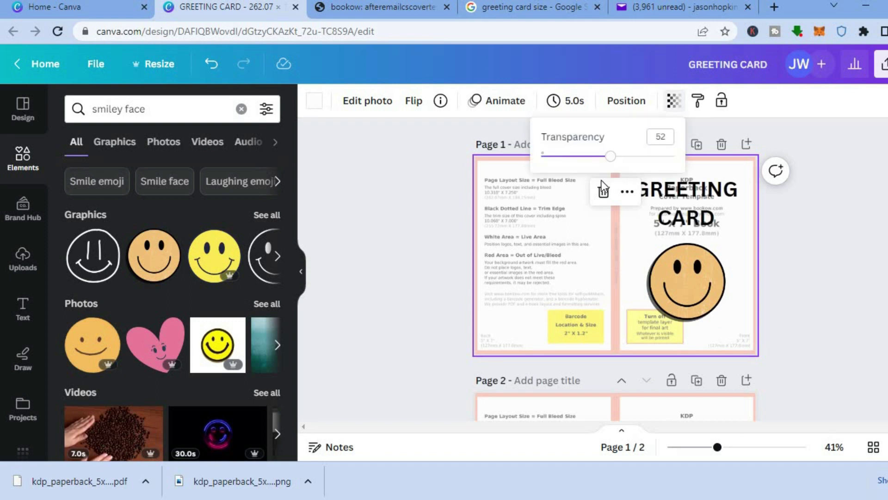
drag(610, 158, 536, 160)
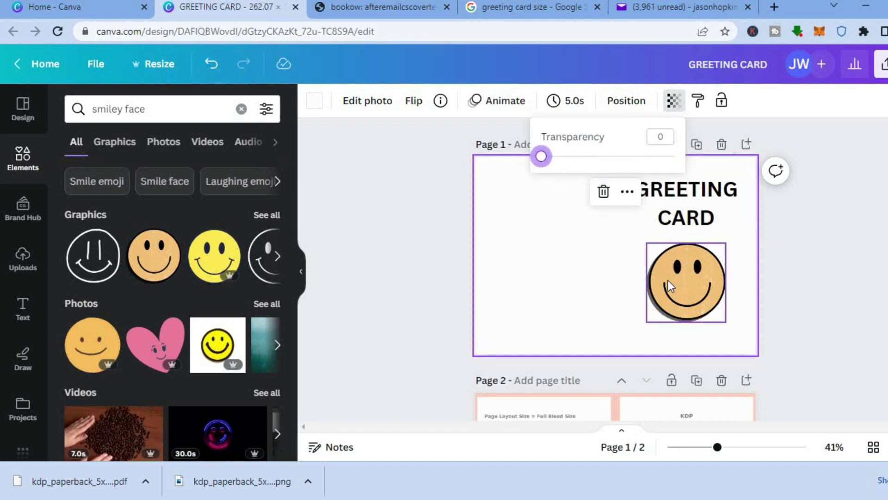
key(ctrl+z)
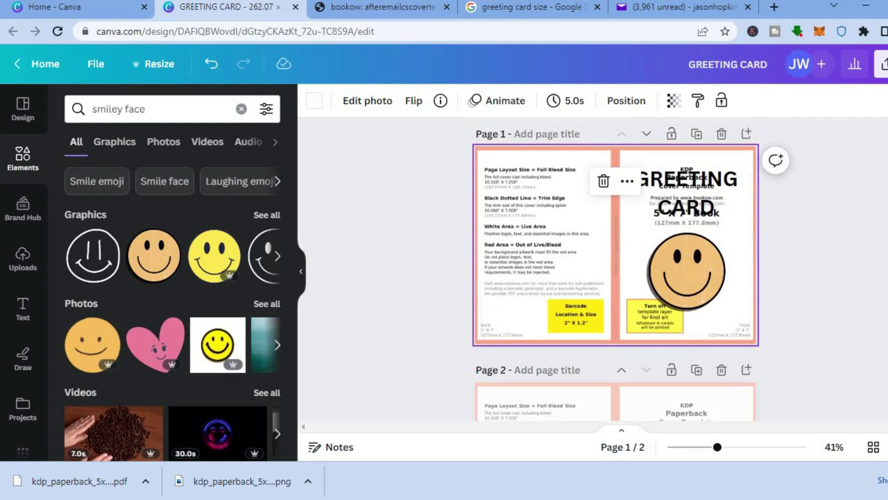
click(671, 101)
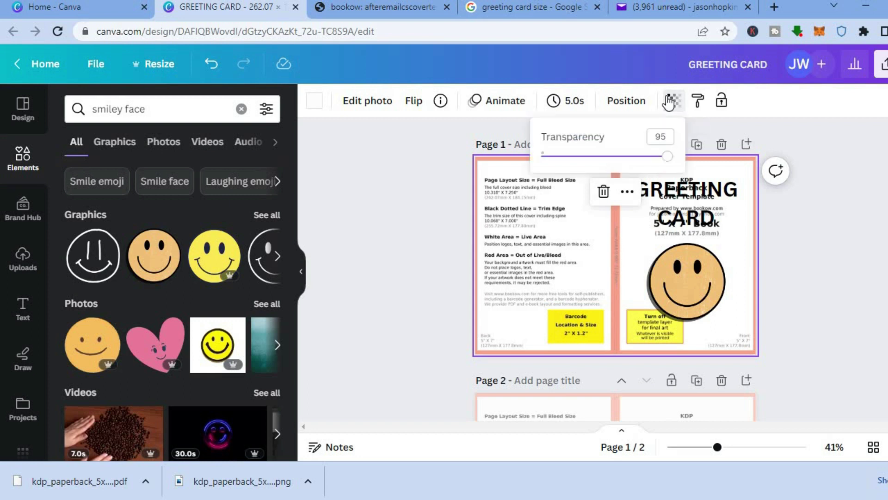
drag(667, 158, 538, 160)
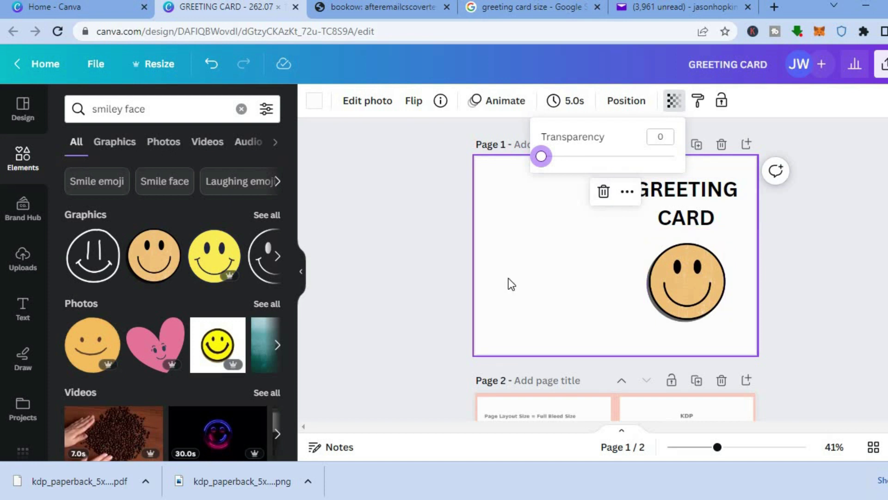
click(792, 307)
- Add a smaller 'Add a heading' box, size 36.9, on page 2's right half
scroll(615, 277, down, 5)
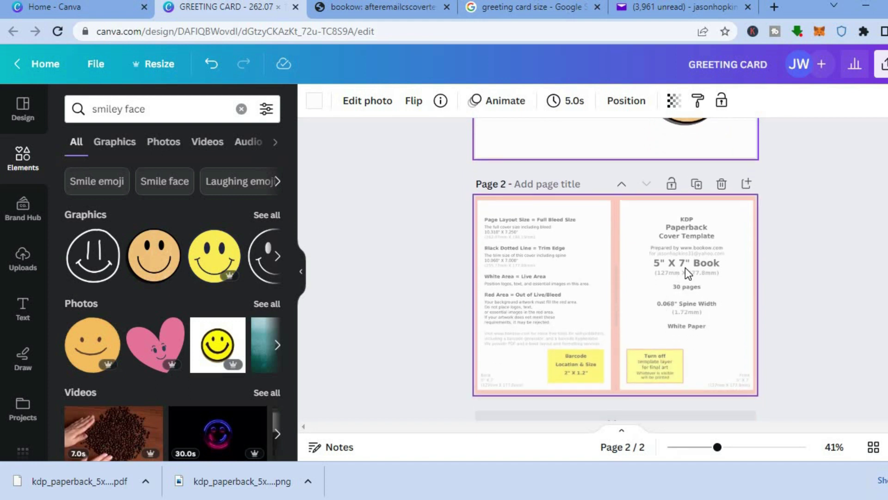
click(645, 279)
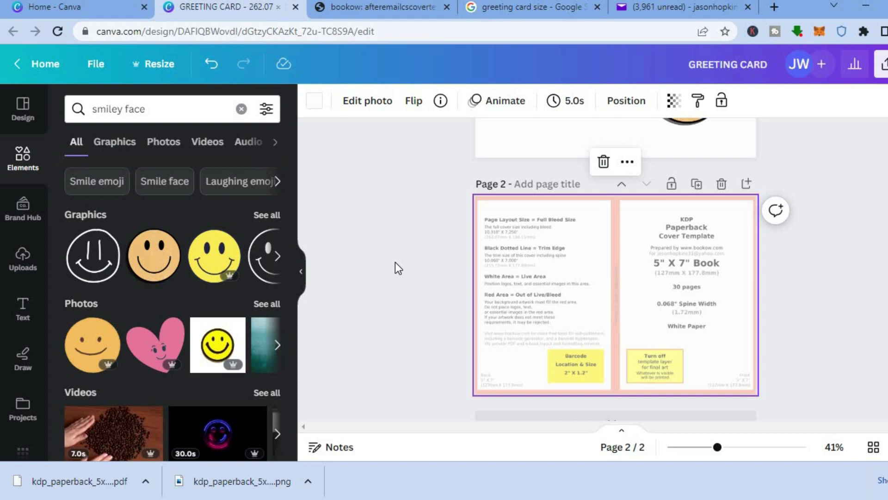
click(21, 313)
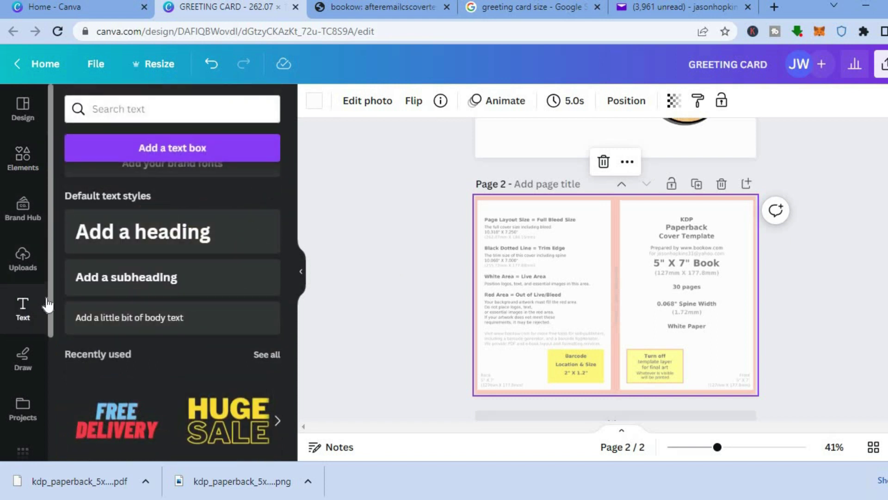
click(169, 249)
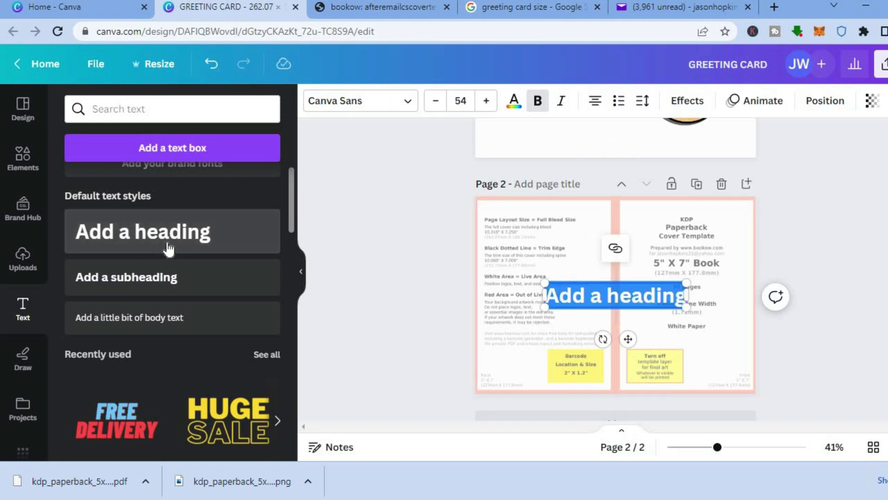
drag(616, 281, 687, 232)
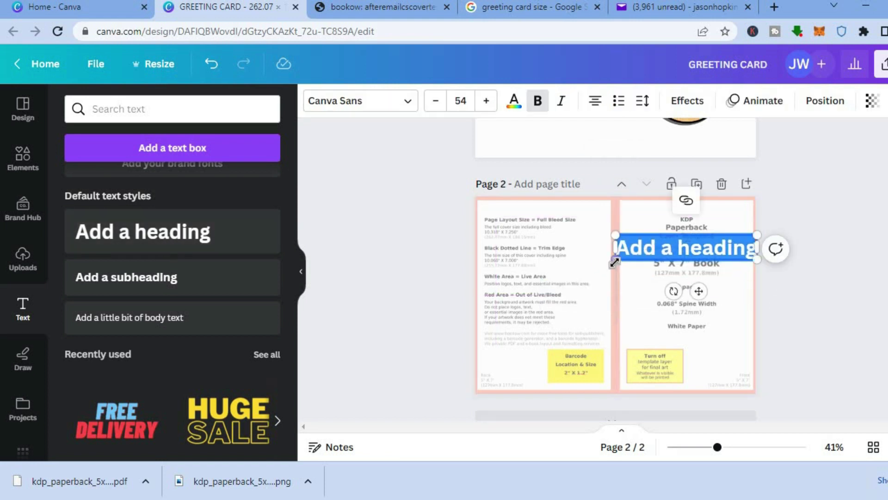
drag(614, 262, 660, 252)
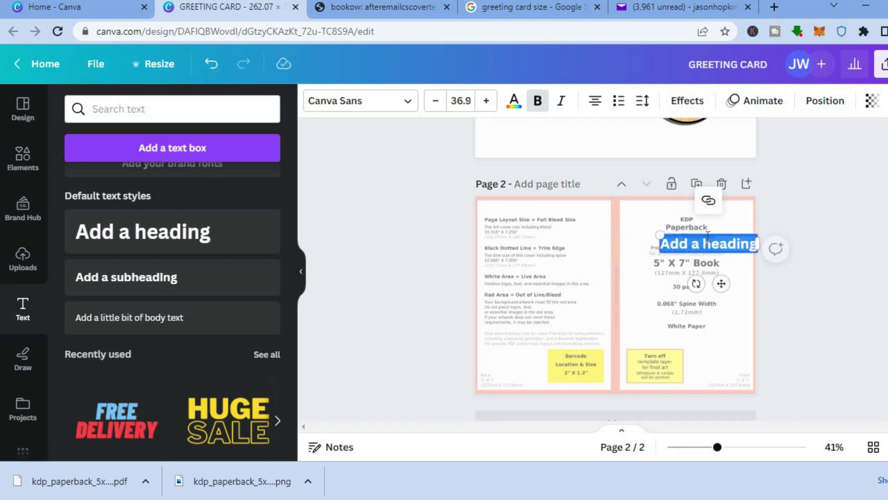
drag(704, 234, 684, 233)
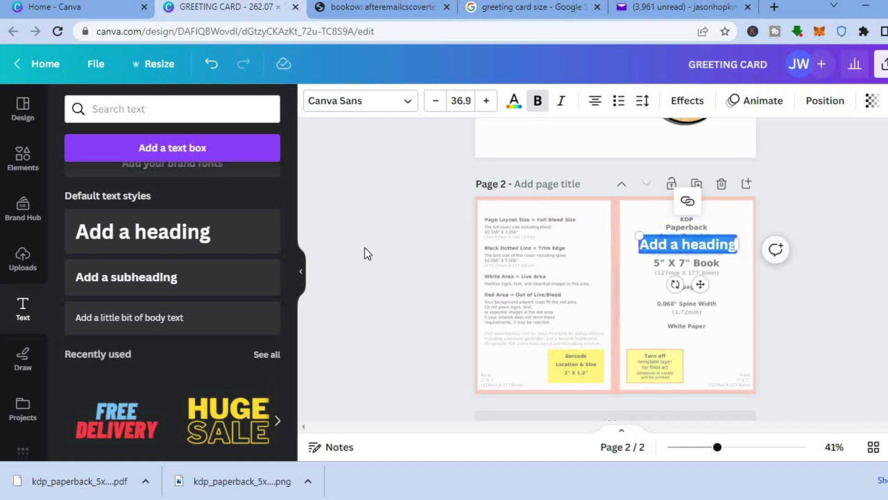
- Add a second heading at size 54 just below the first
click(226, 243)
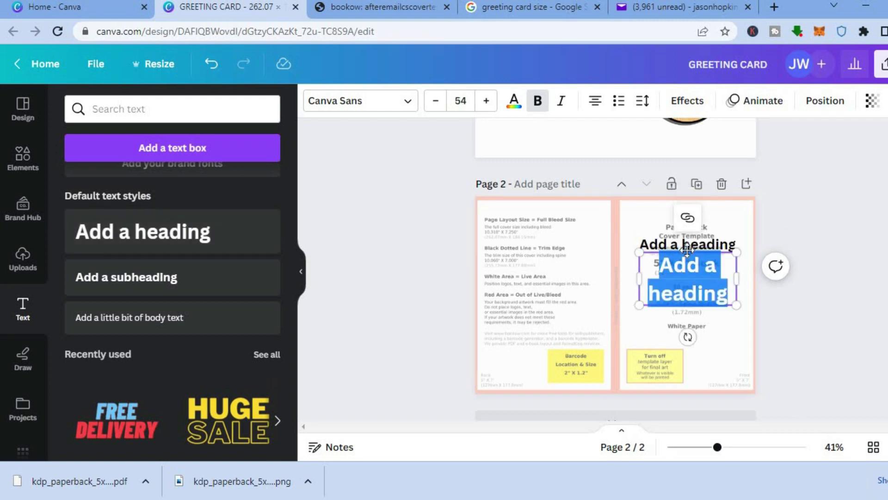
mouse_move(688, 252)
mouse_down()
mouse_move(688, 275)
mouse_move(687, 261)
mouse_up()
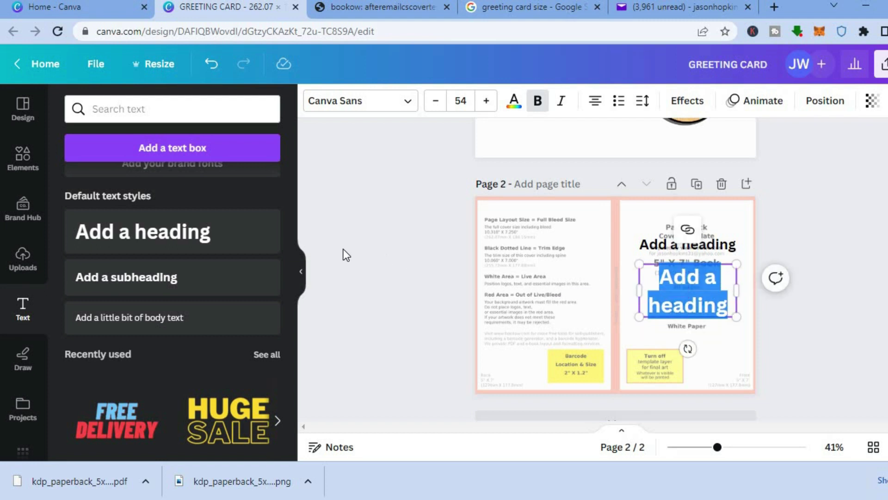
click(29, 165)
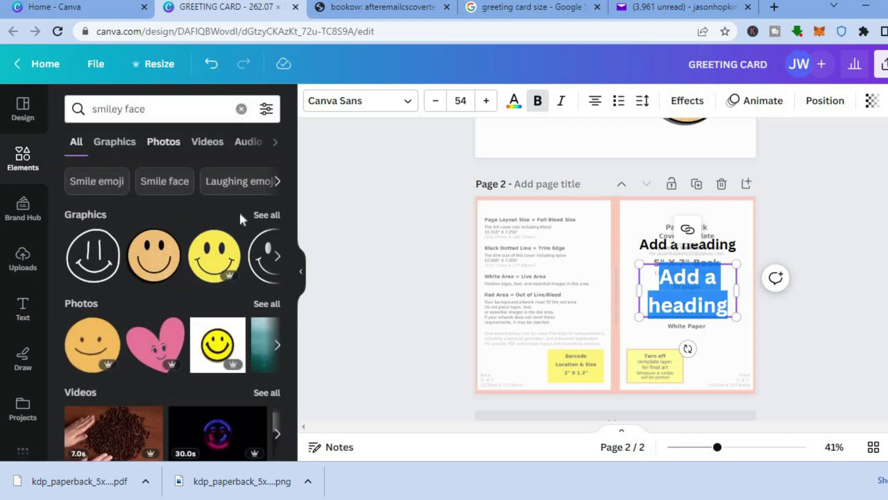
- Find the grinning emoji via the Happy emoji suggestion and place it on page 2
click(266, 215)
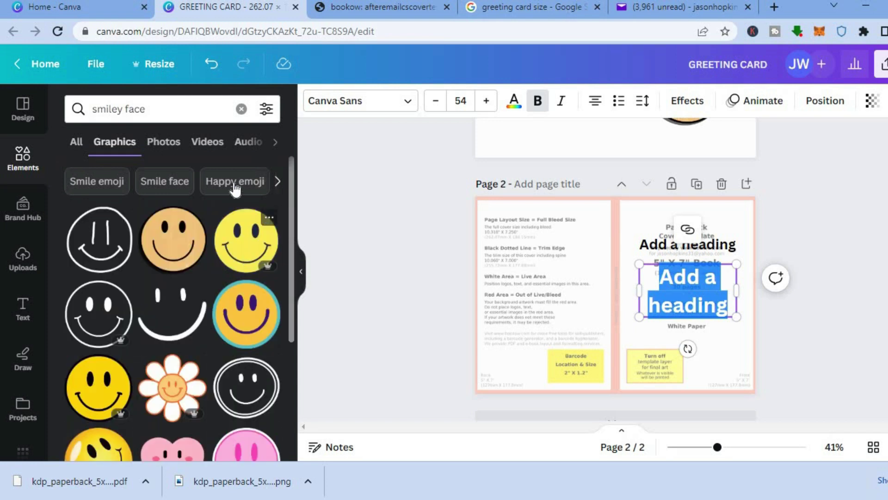
click(233, 183)
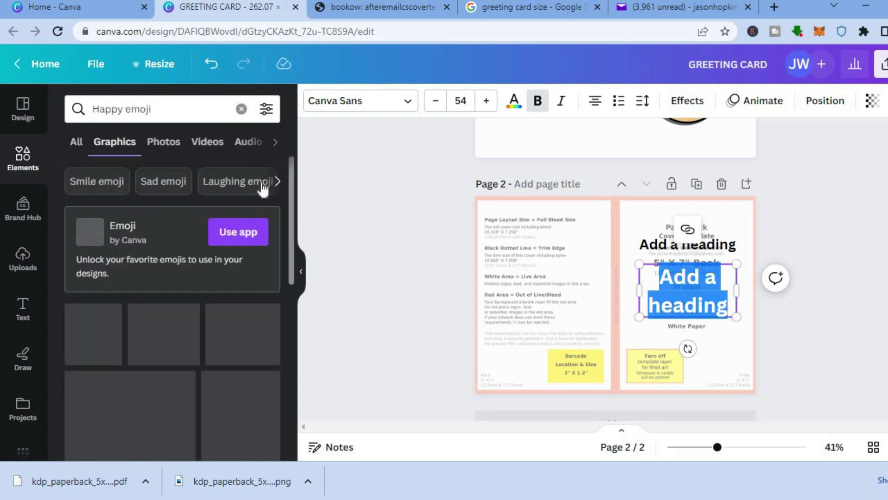
drag(291, 179, 290, 240)
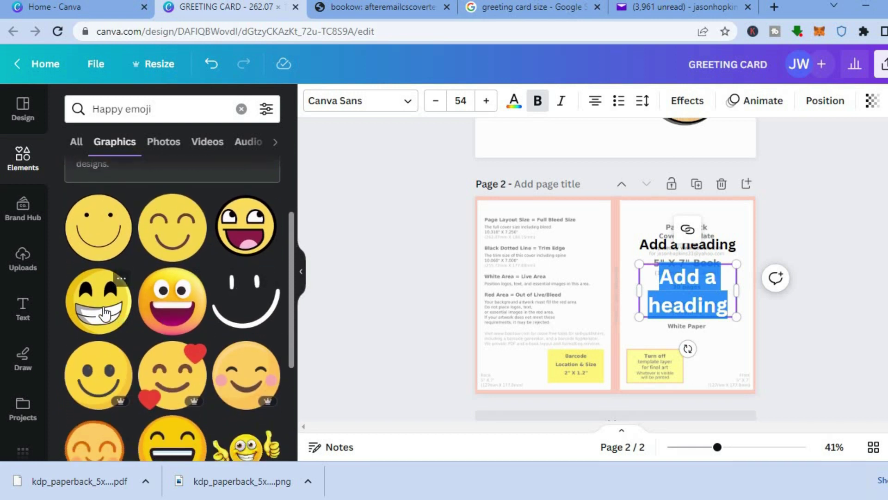
drag(125, 305, 657, 296)
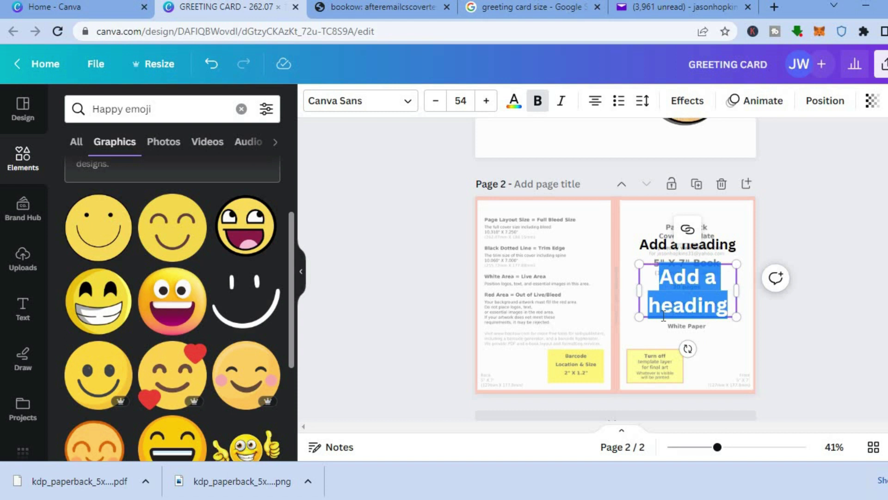
click(124, 315)
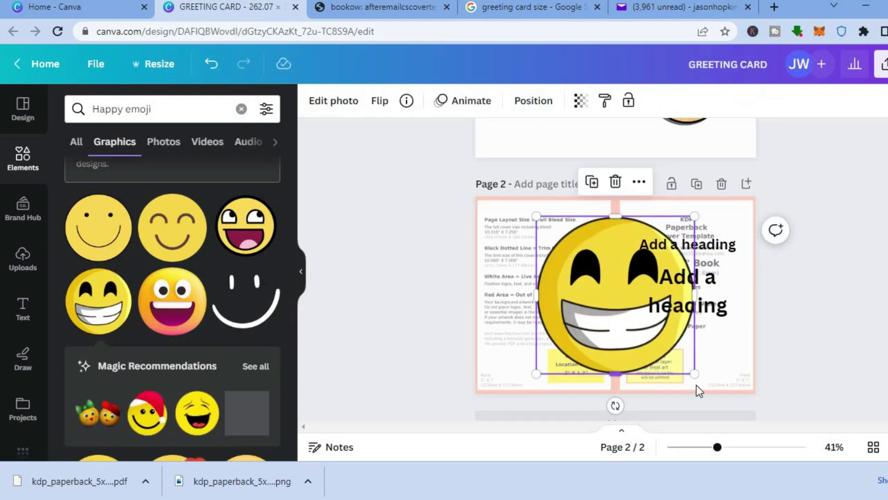
- Shrink the grinning emoji and position it under the two headings
drag(658, 333, 632, 308)
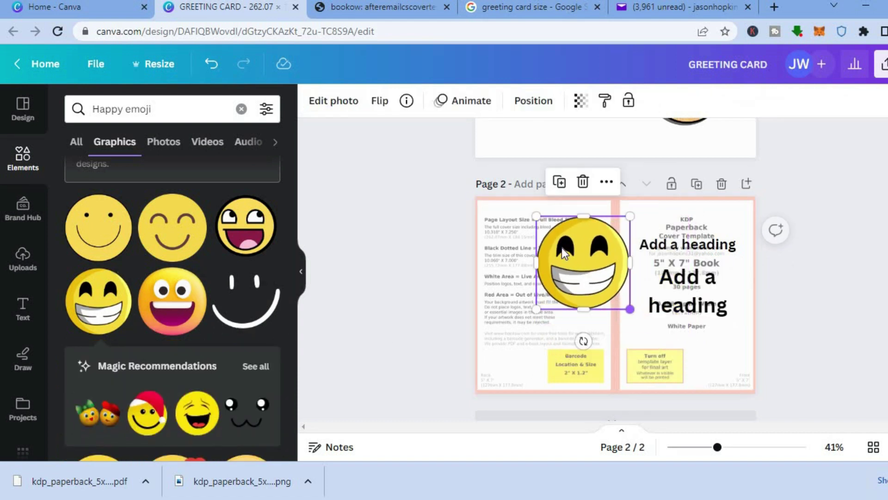
drag(561, 248, 660, 337)
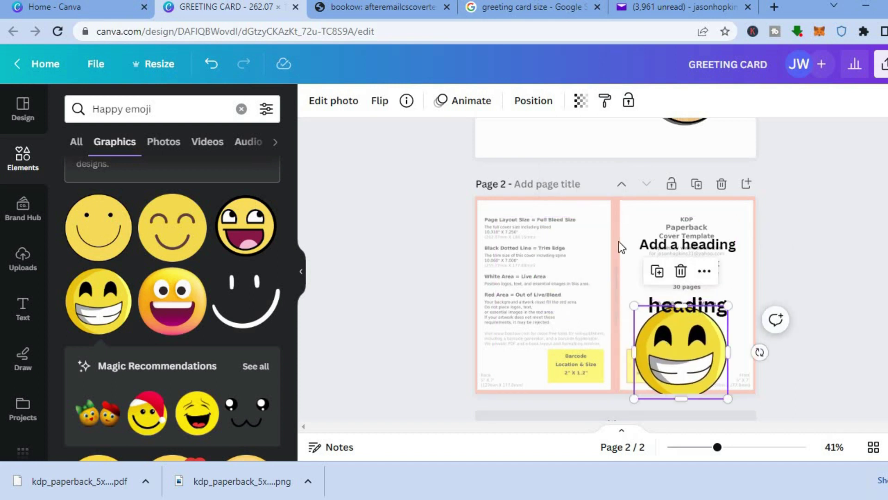
drag(633, 401, 649, 383)
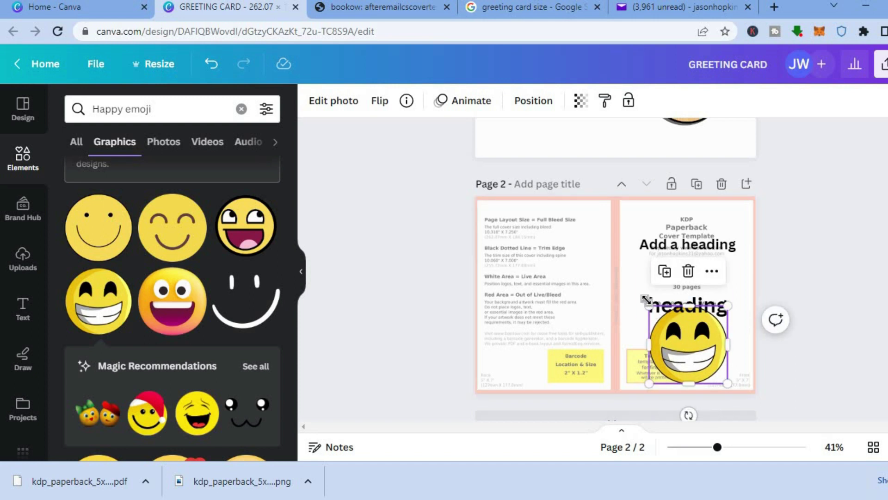
drag(649, 305, 660, 316)
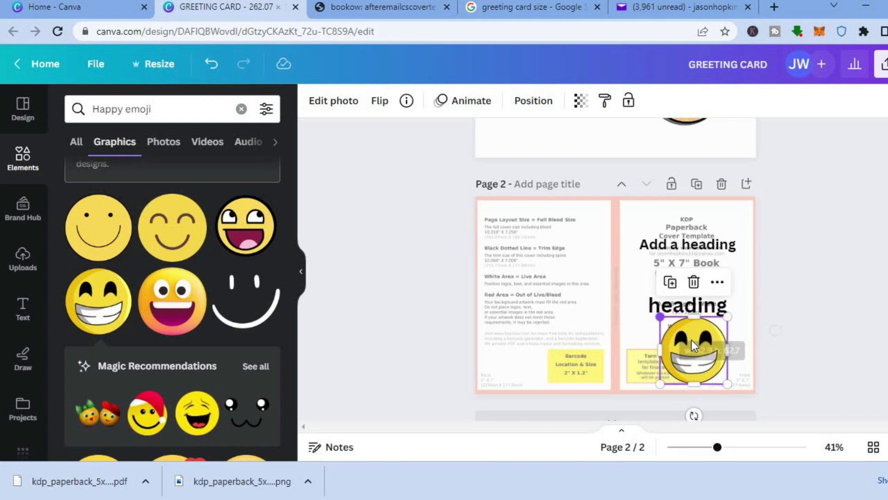
drag(692, 340, 687, 342)
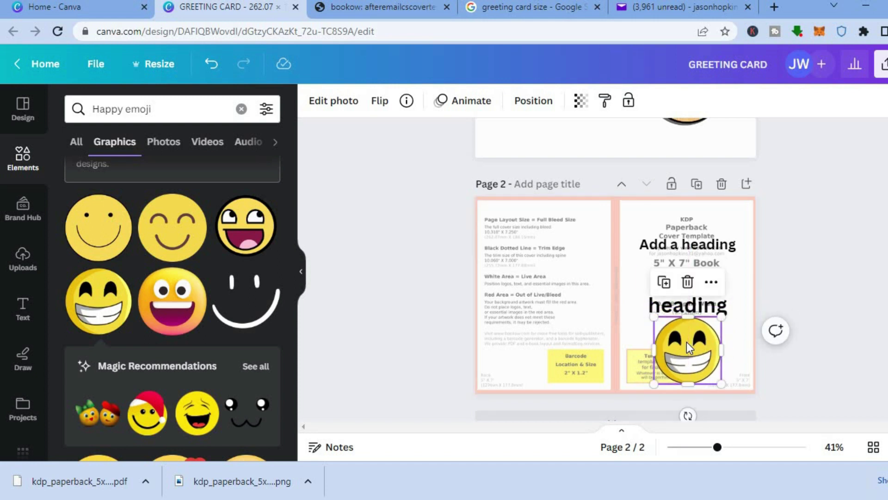
click(557, 235)
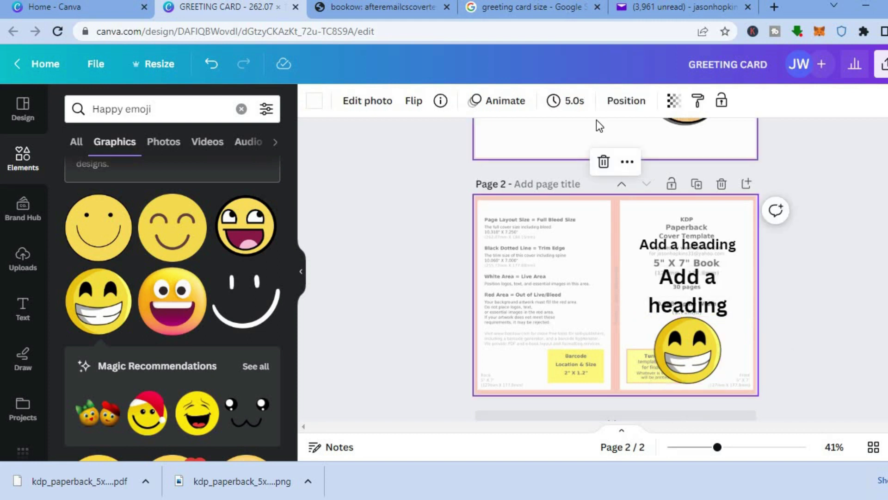
- Drag page 2's template transparency slider to 0, then scroll to compare both pages
click(672, 103)
drag(609, 162, 541, 157)
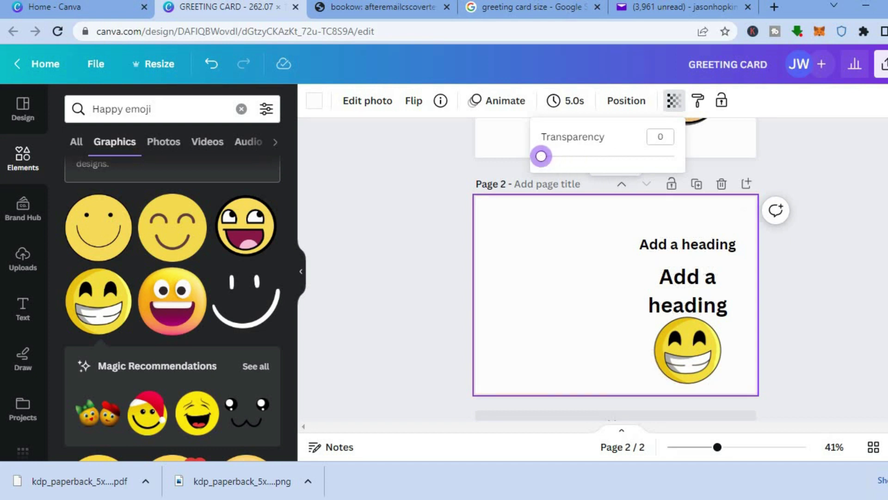
scroll(615, 268, up, 3)
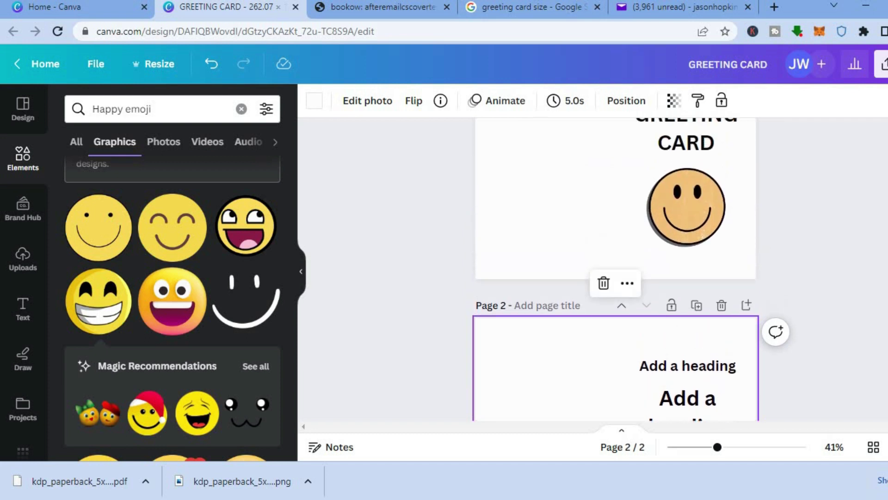
scroll(701, 235, up, 2)
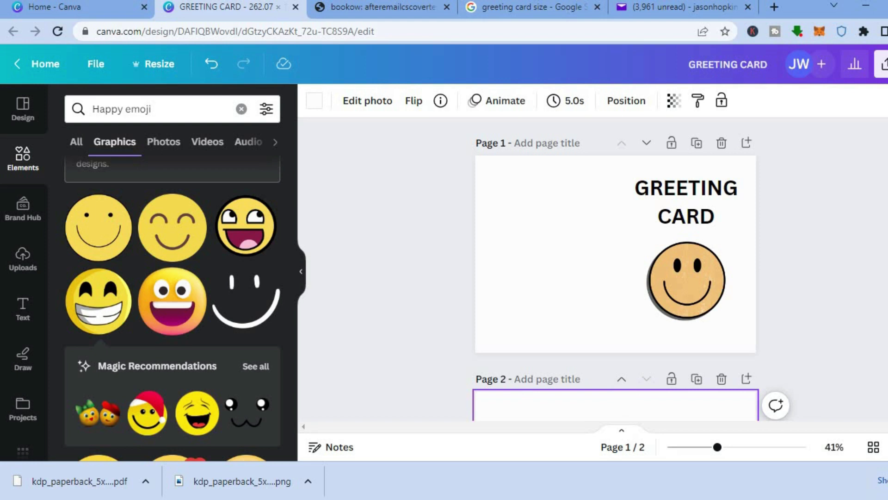
scroll(681, 202, down, 5)
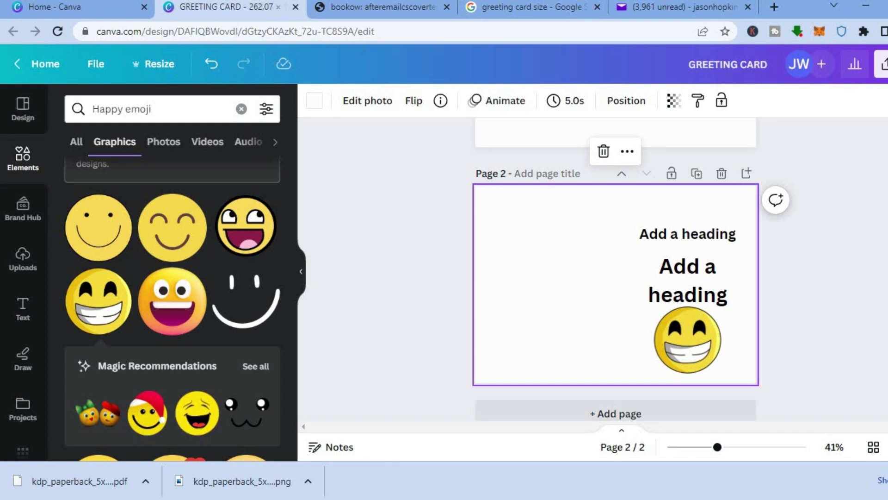
scroll(615, 268, up, 5)
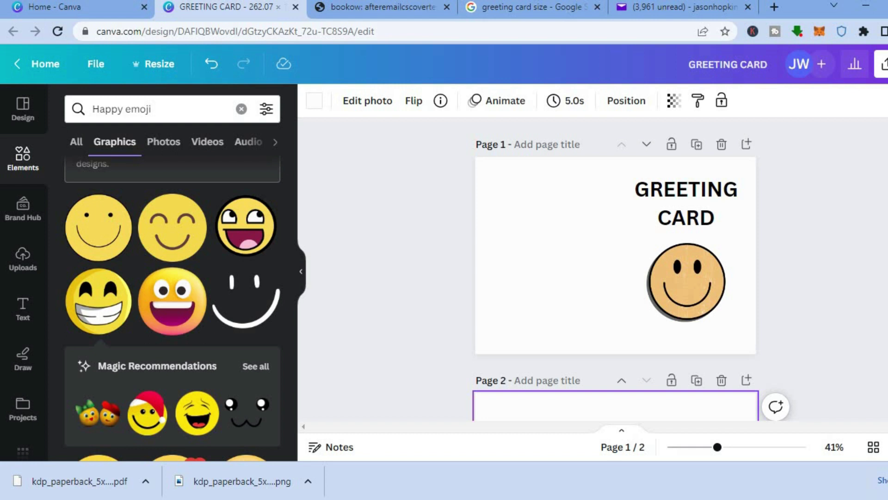
- Open Download from the Share menu, showing PNG at 2,000 × 1,405 px for all 2 pages
click(882, 63)
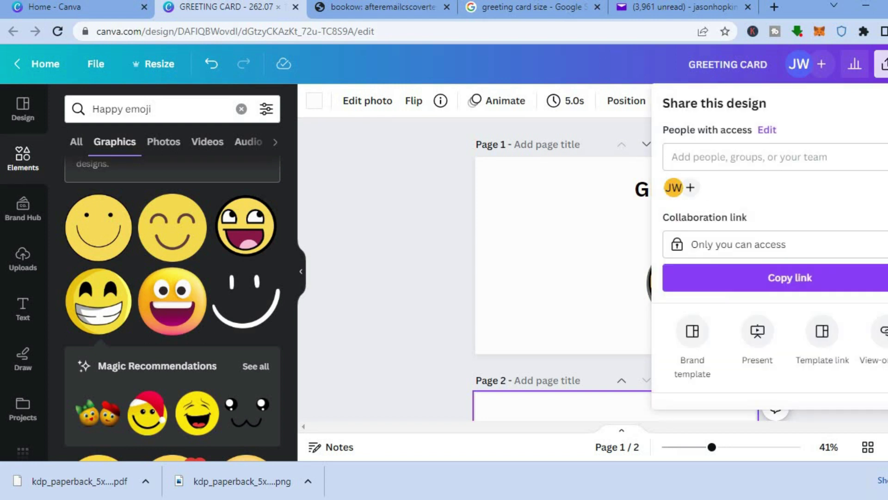
scroll(770, 246, down, 3)
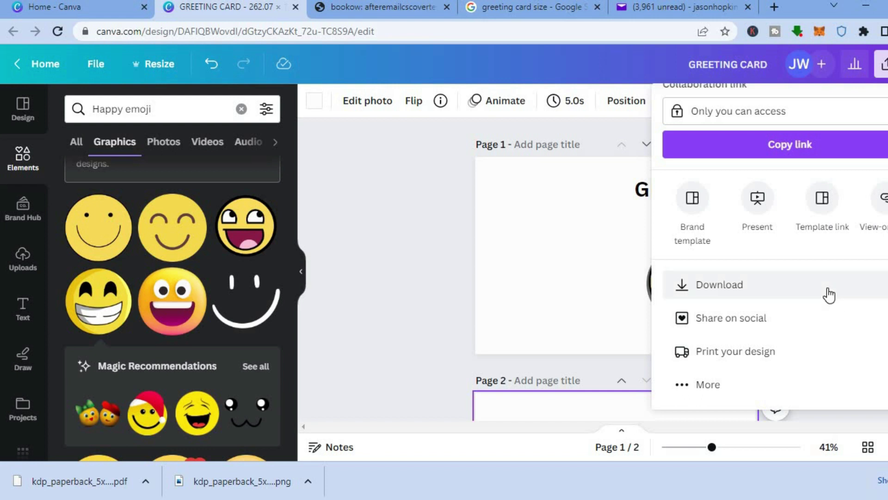
click(813, 285)
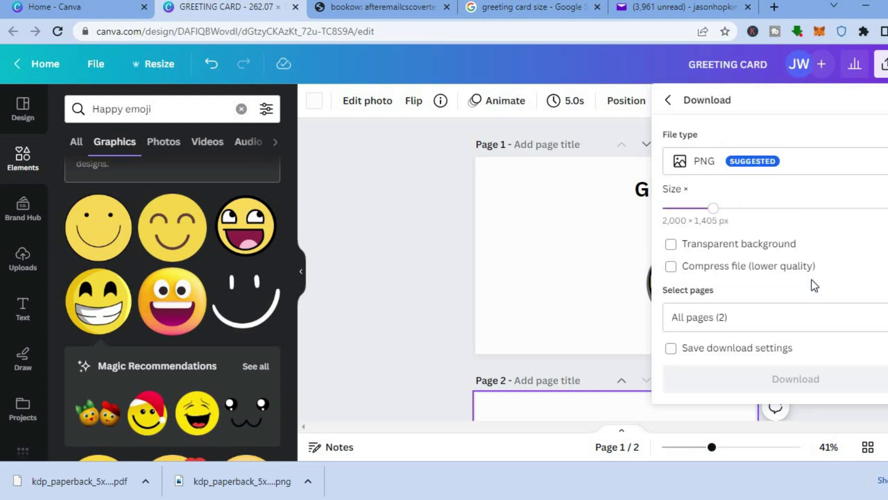